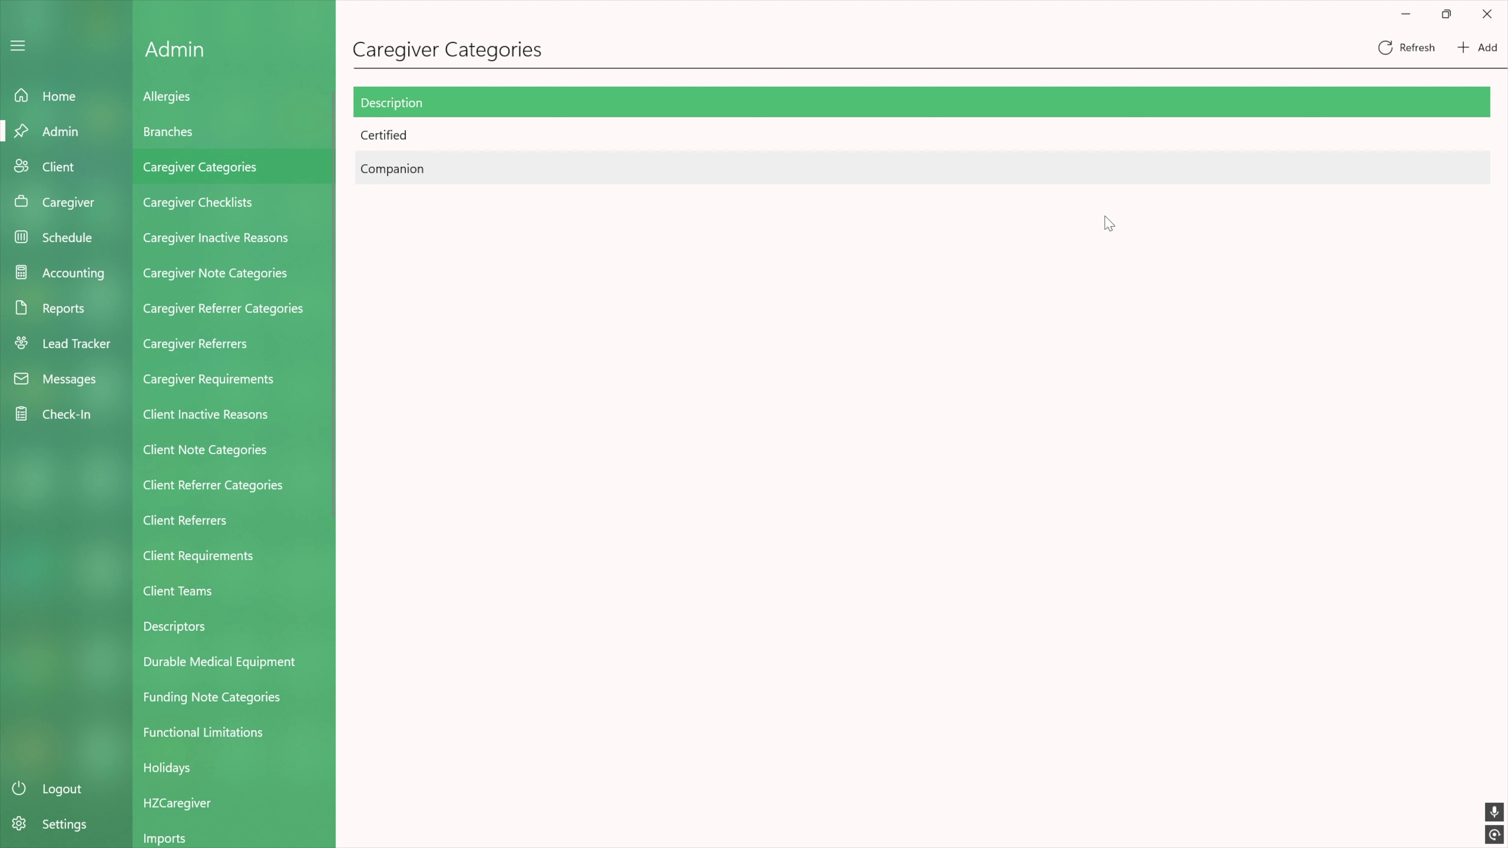
Start a new caregiver category described as "Test" with an hourly caregiver rate of $15.00 and an hourly office rate of $5.00
left_click(1483, 54)
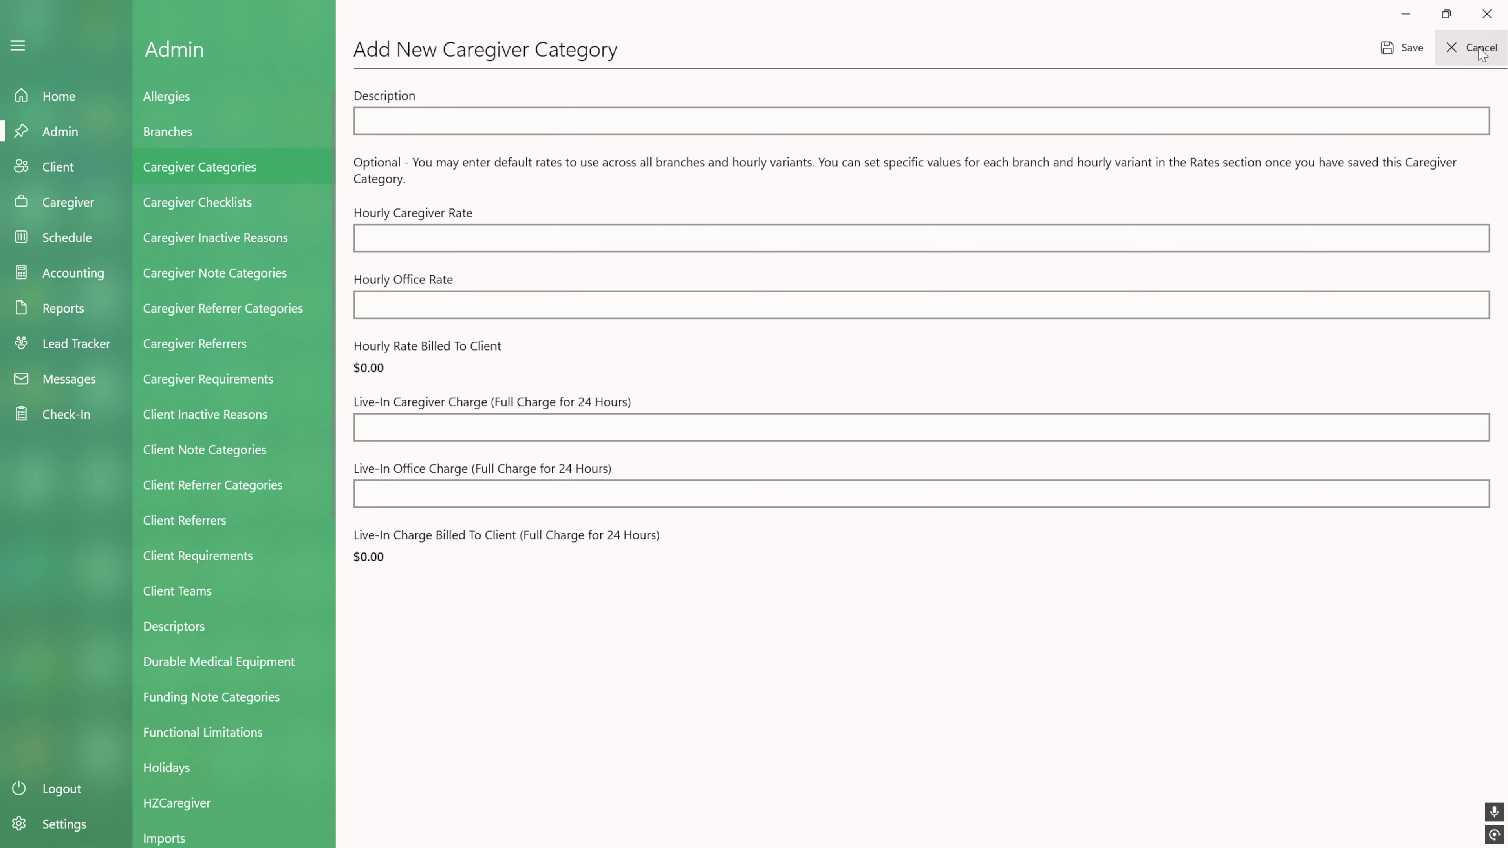
left_click(365, 121)
type("Test")
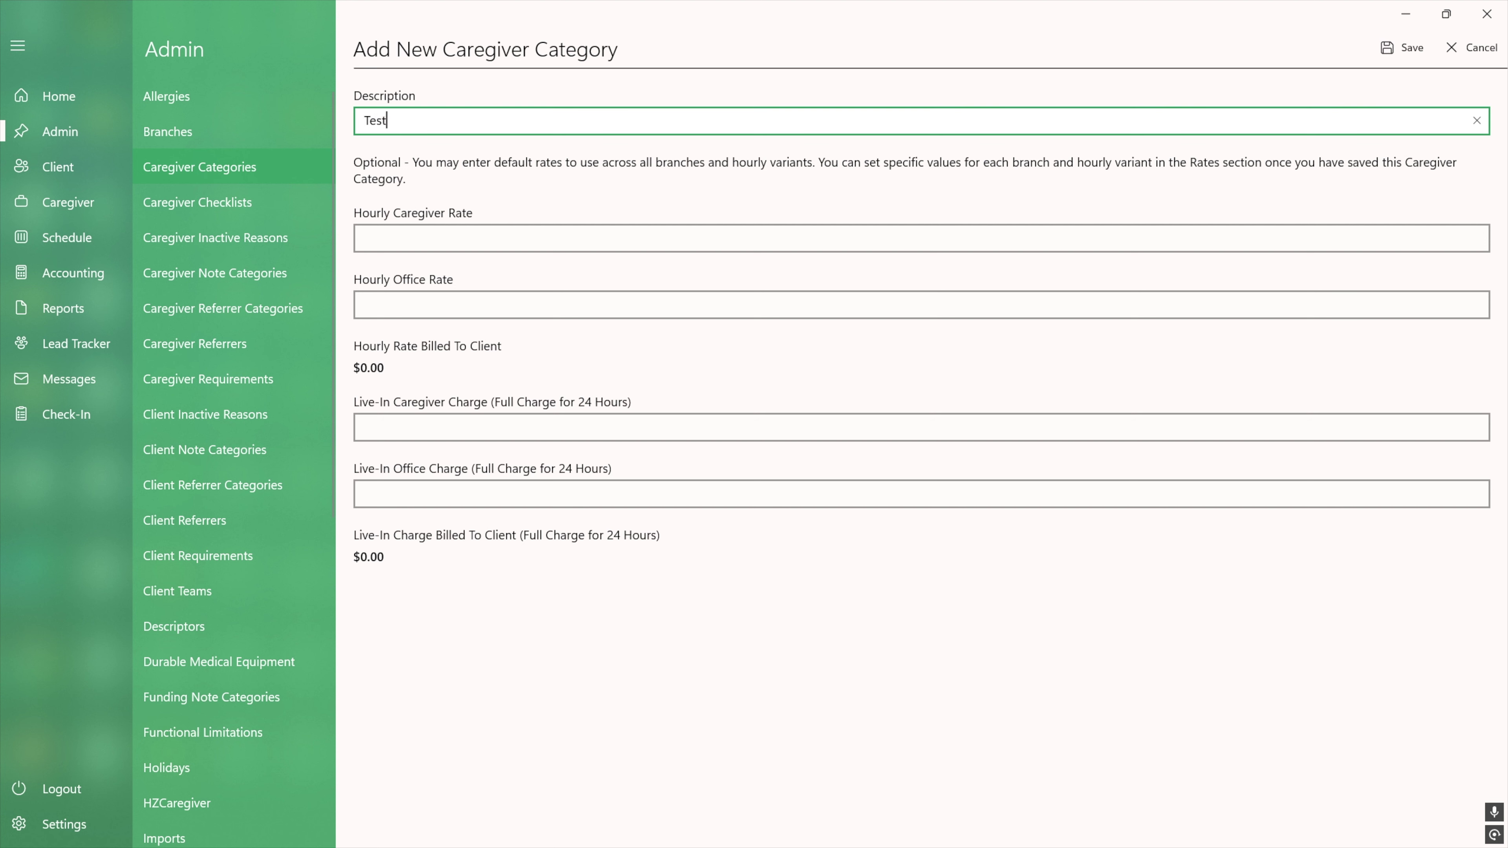
left_click(728, 167)
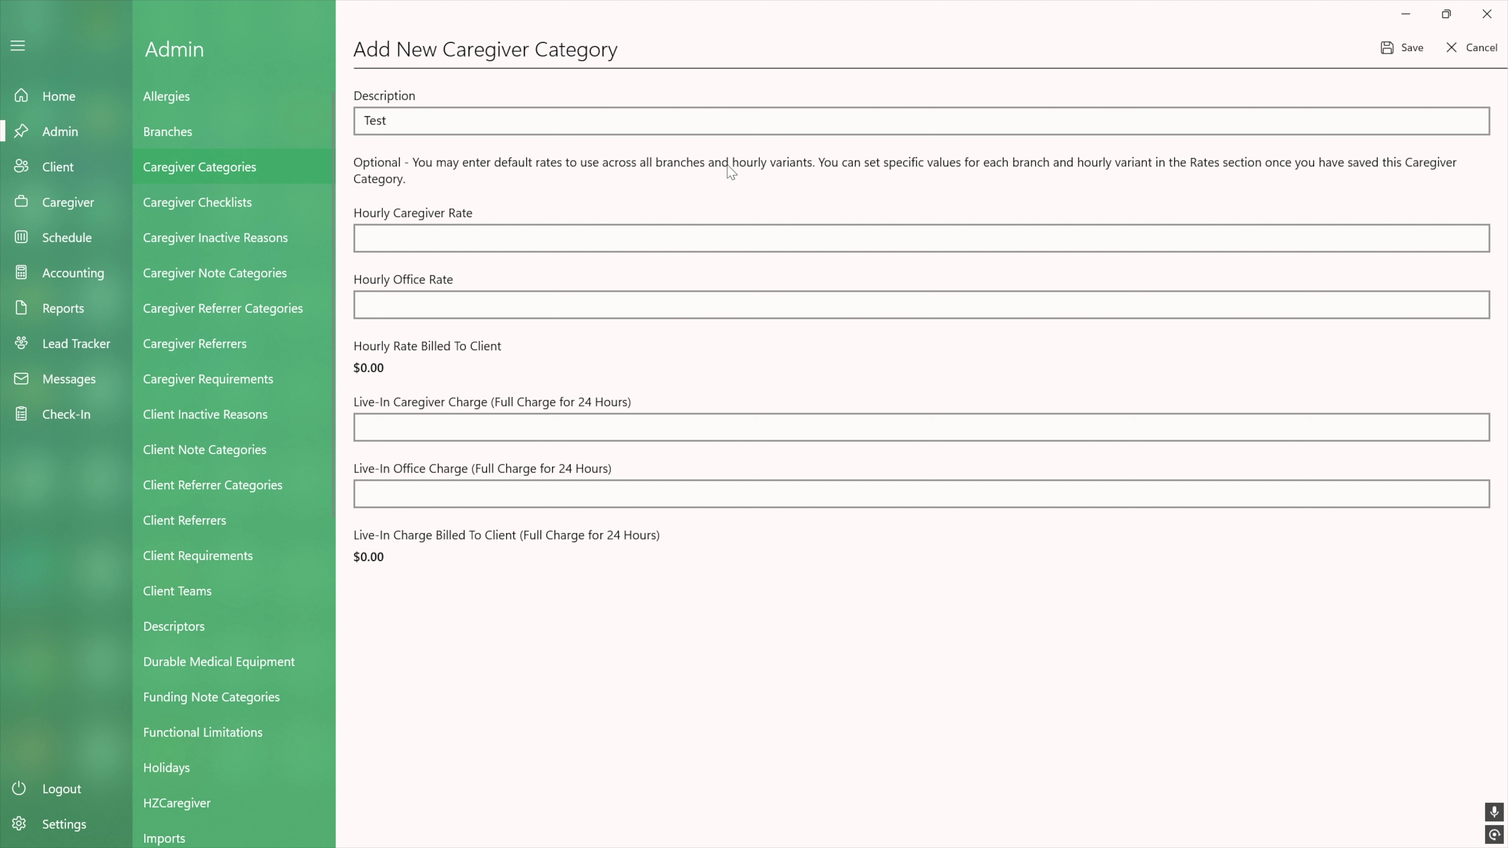
key("Tab")
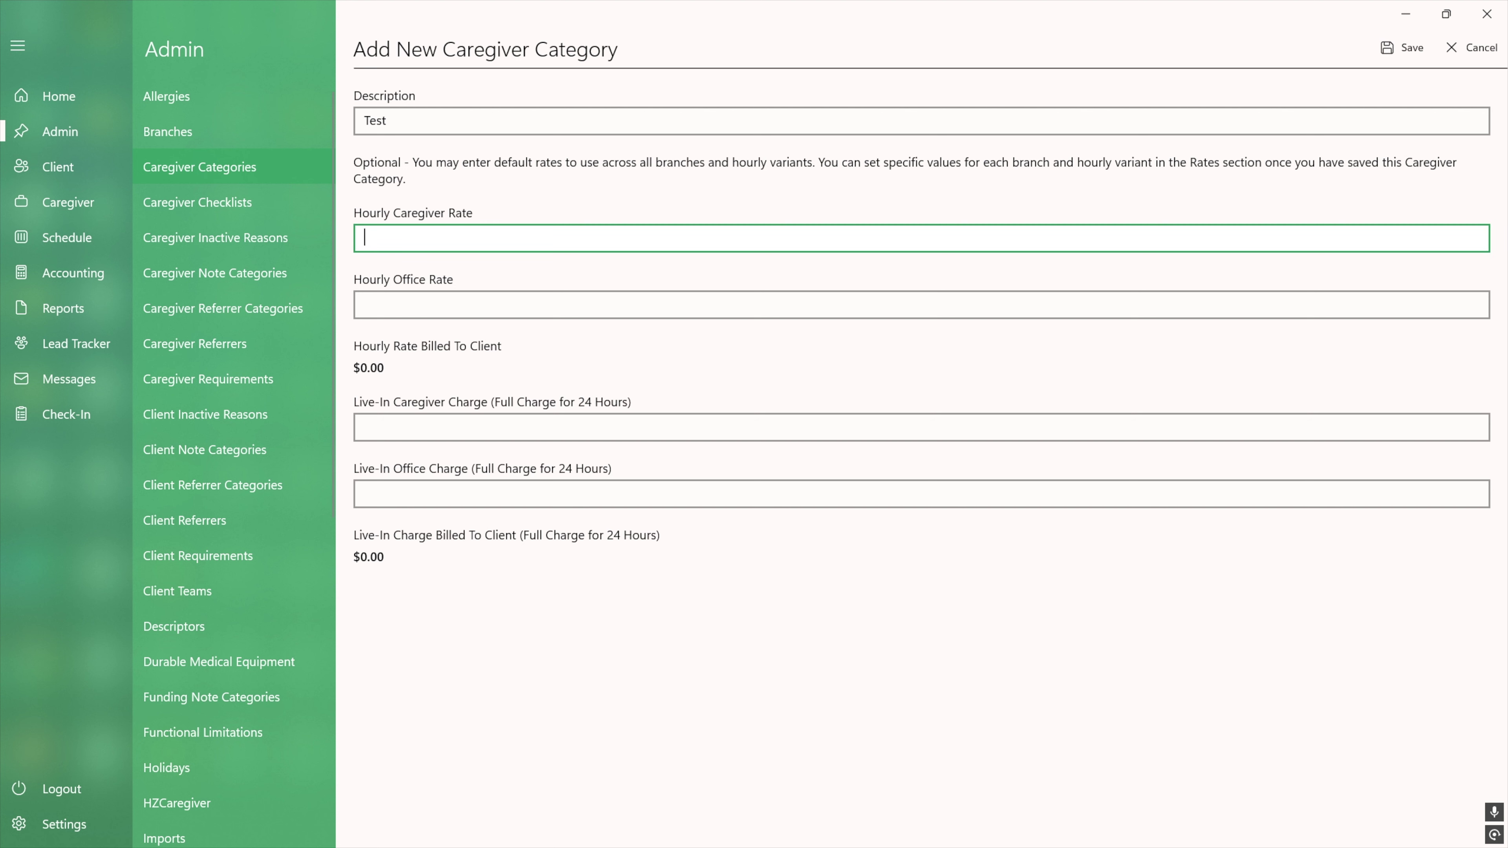
type("15")
key("Tab")
type("5")
left_click(558, 354)
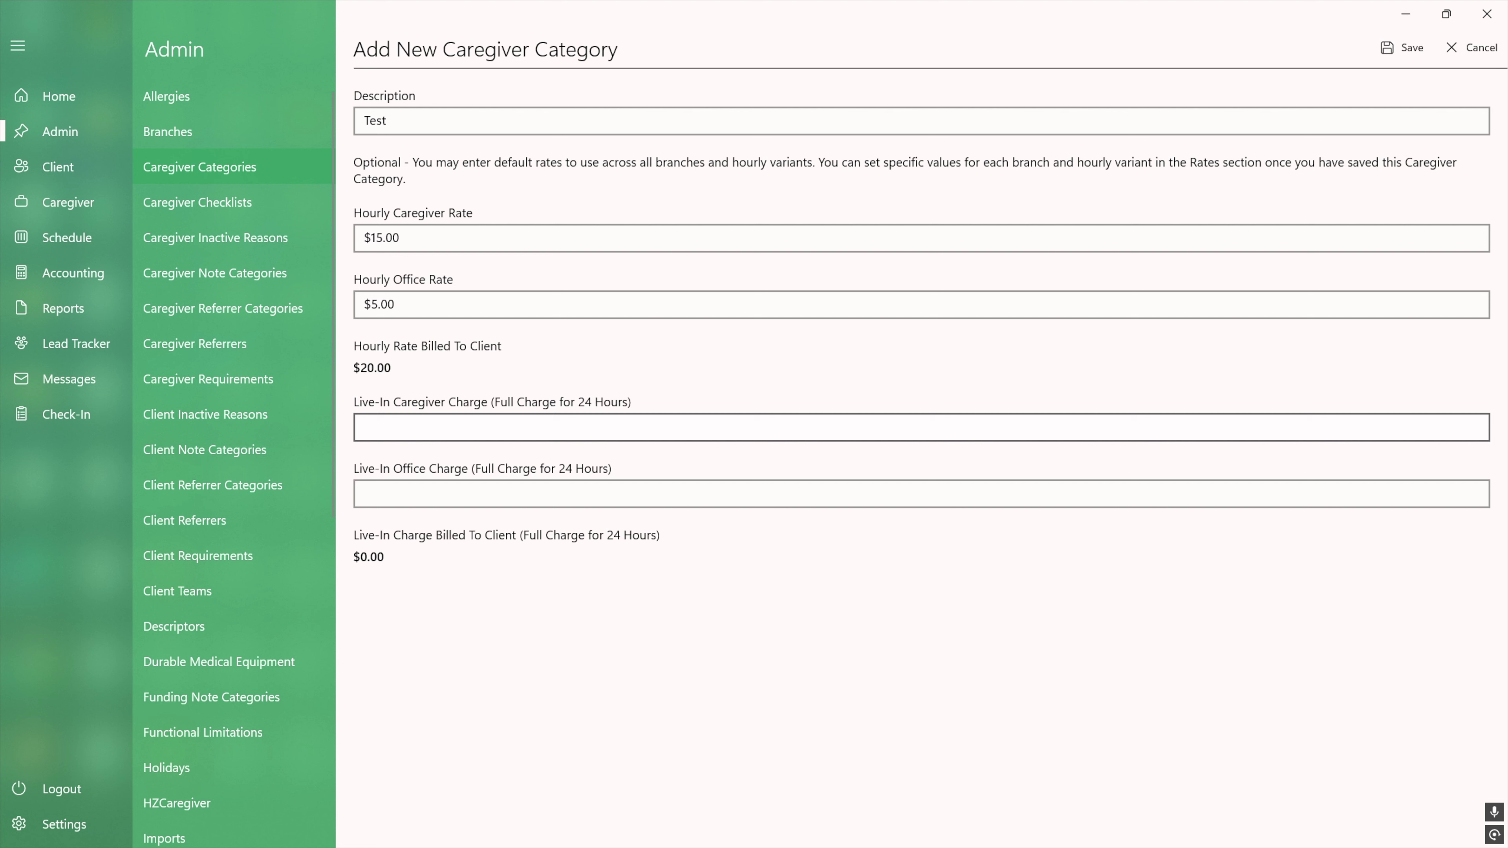
Enter live-in charges of $120.00 for the caregiver and $40.00 for the office, and discard the new category
left_click(933, 418)
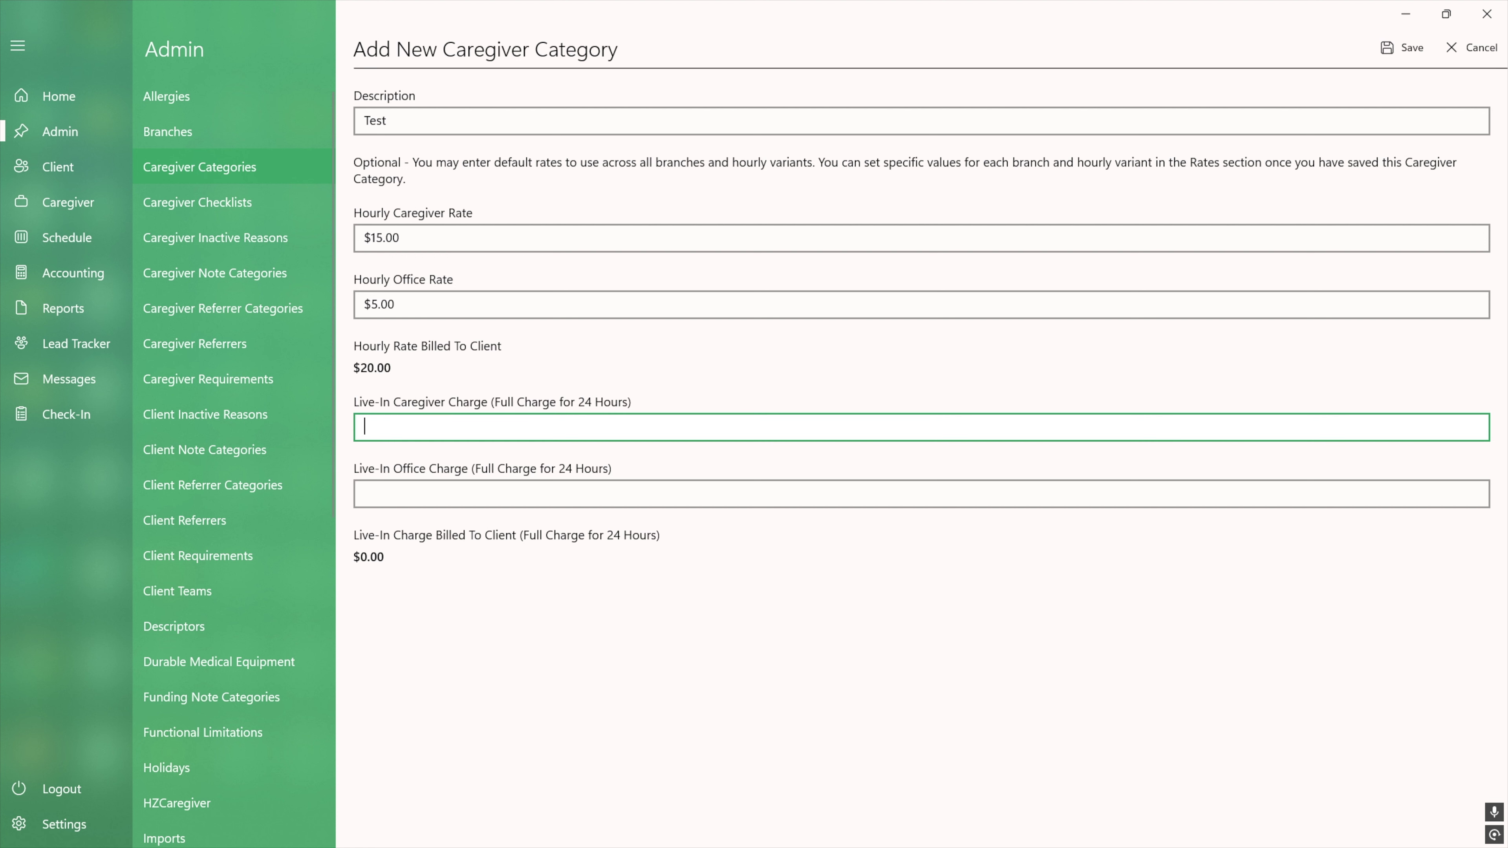
type("120")
key("Tab")
type("40")
left_click(543, 558)
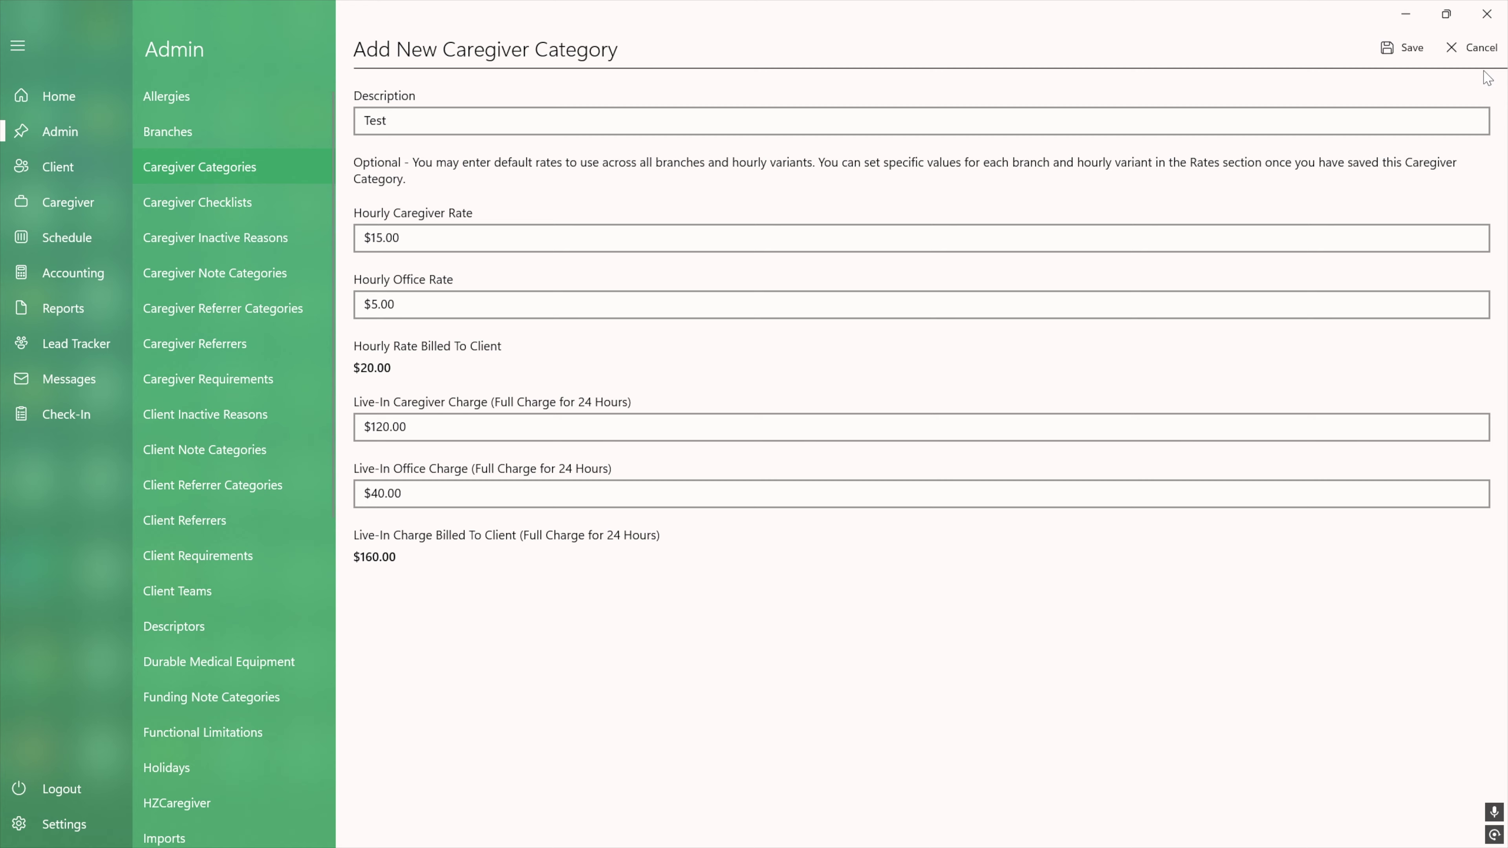
left_click(1475, 52)
left_click(650, 473)
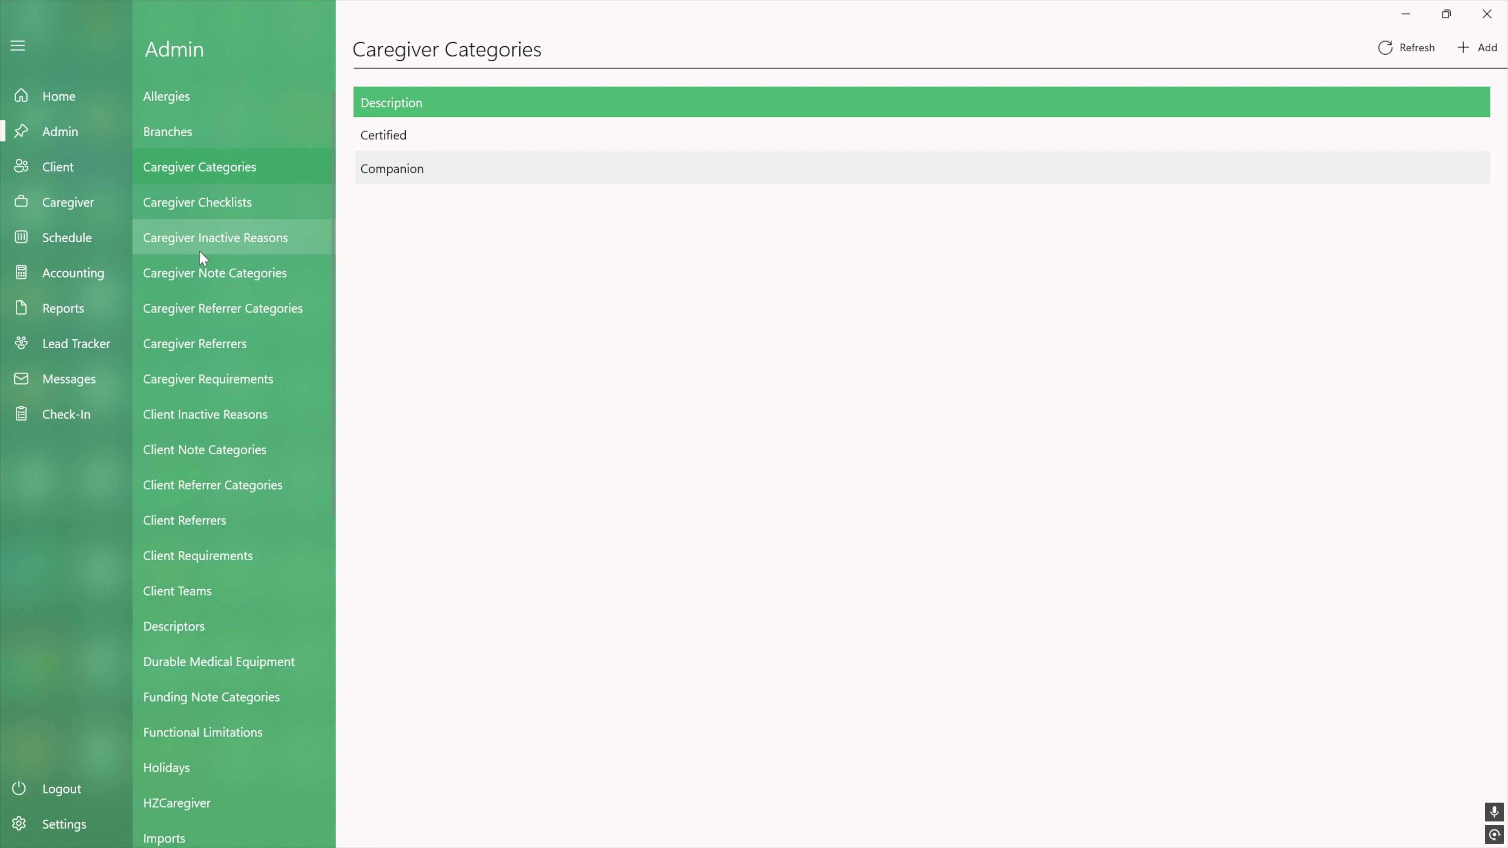
Open the branch settings under accounting rate management and check the available Rate Setting options
left_click(73, 282)
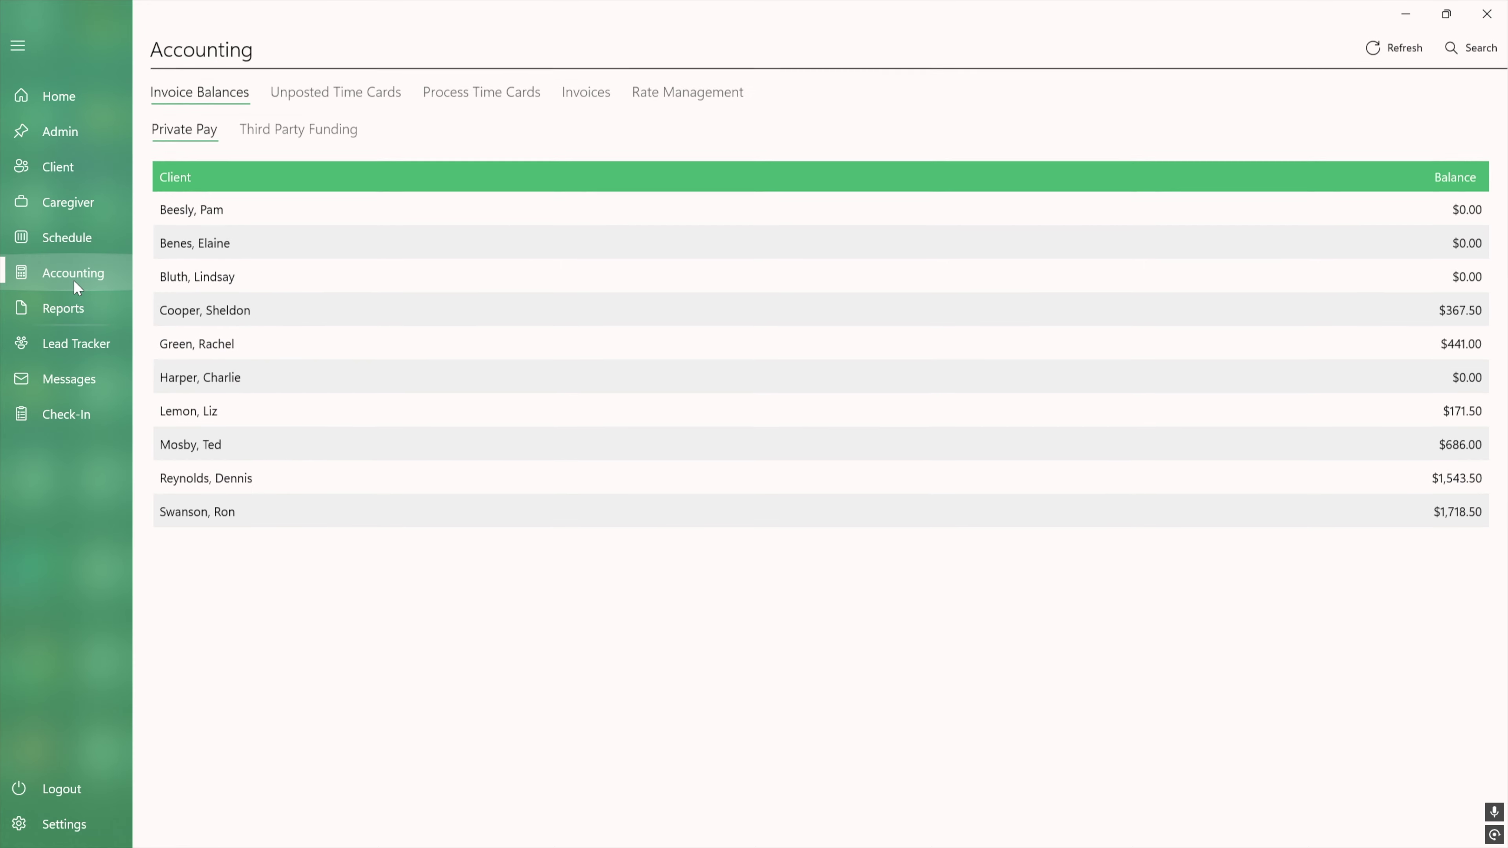
left_click(683, 98)
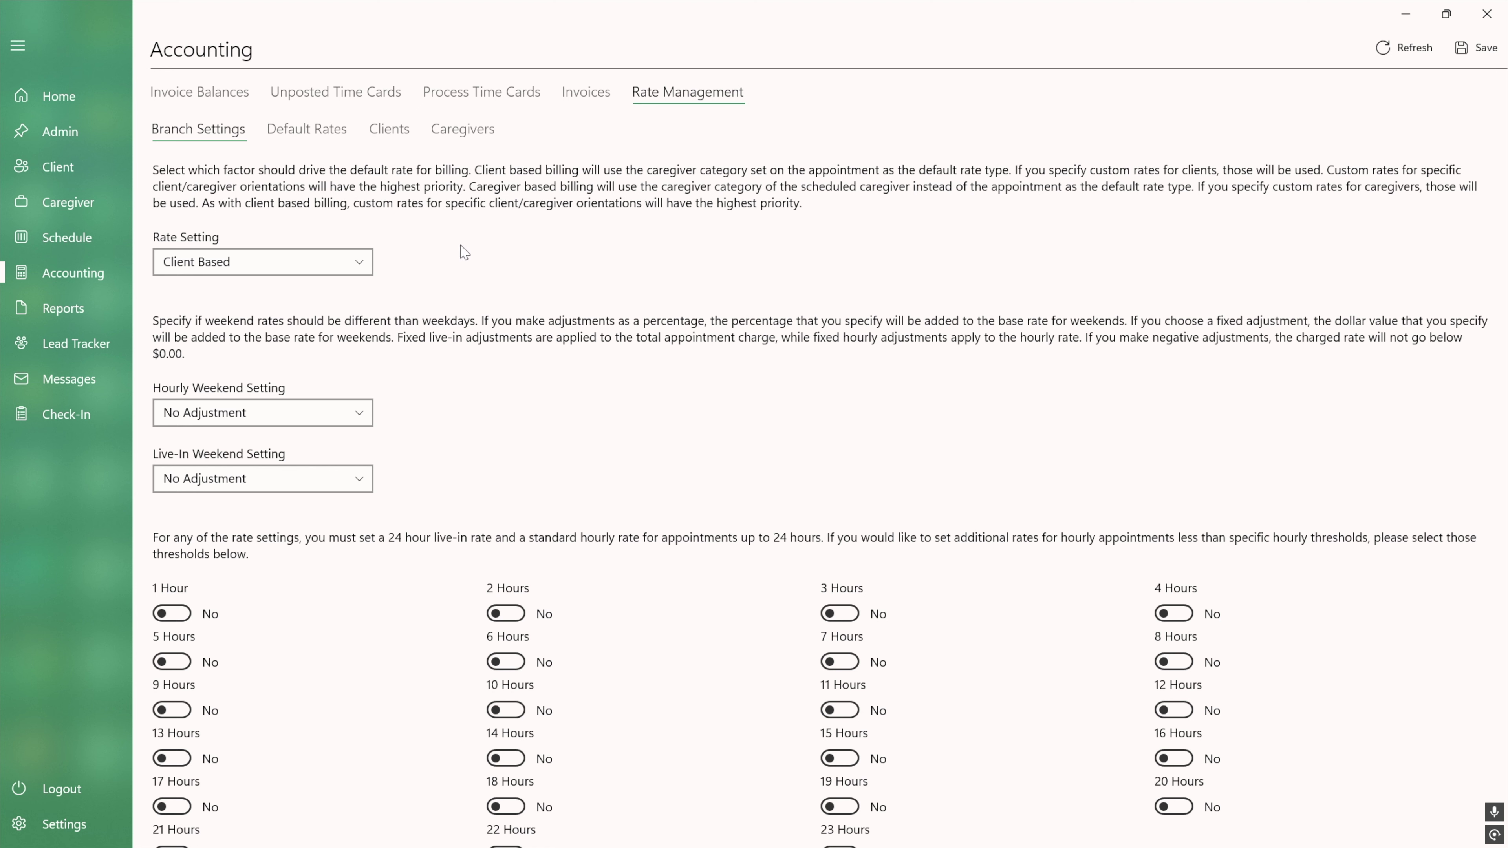
left_click(362, 263)
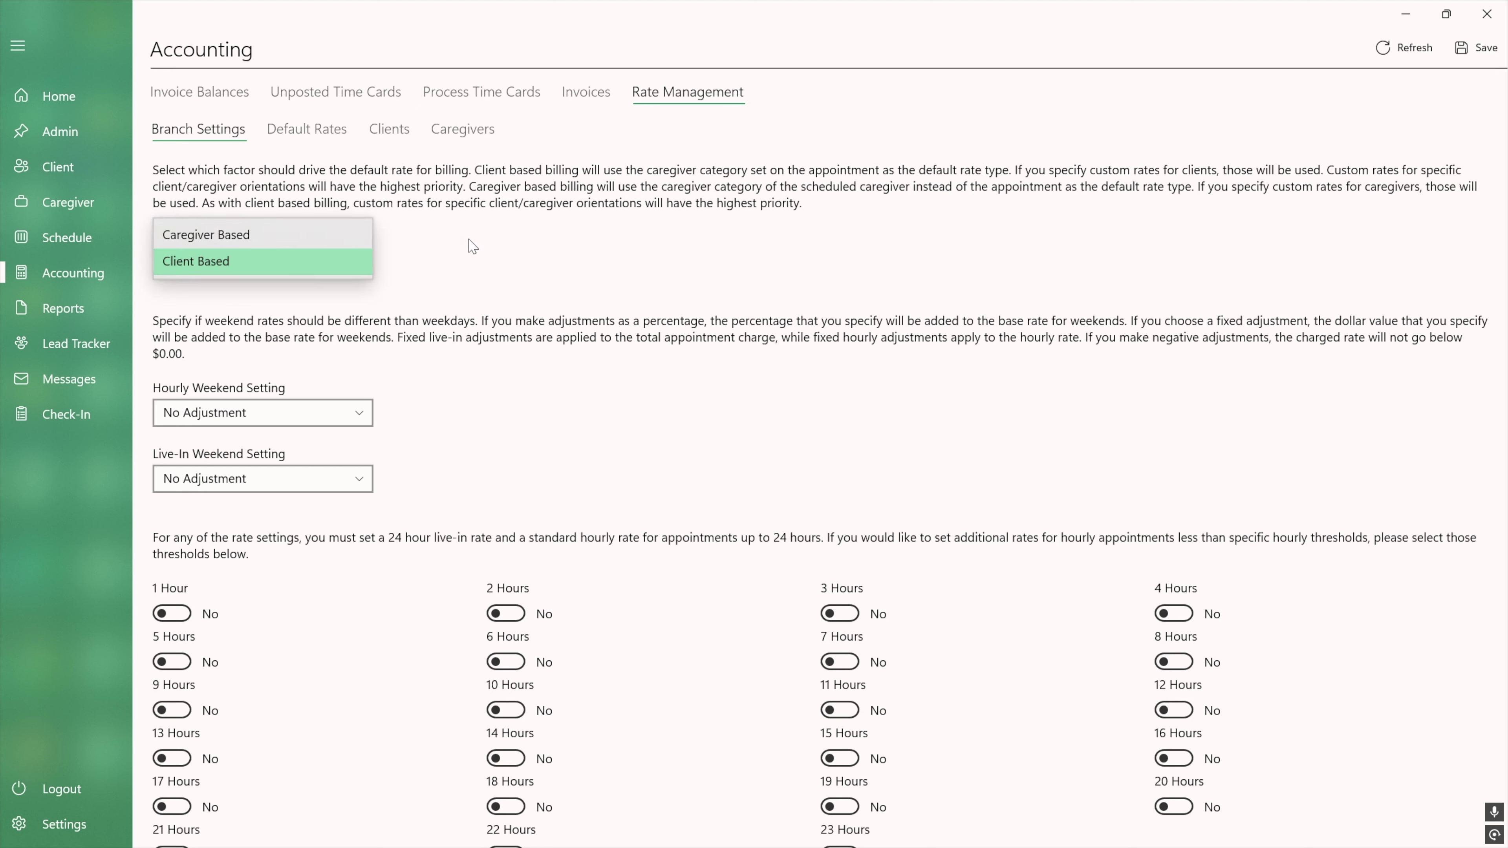
left_click(475, 263)
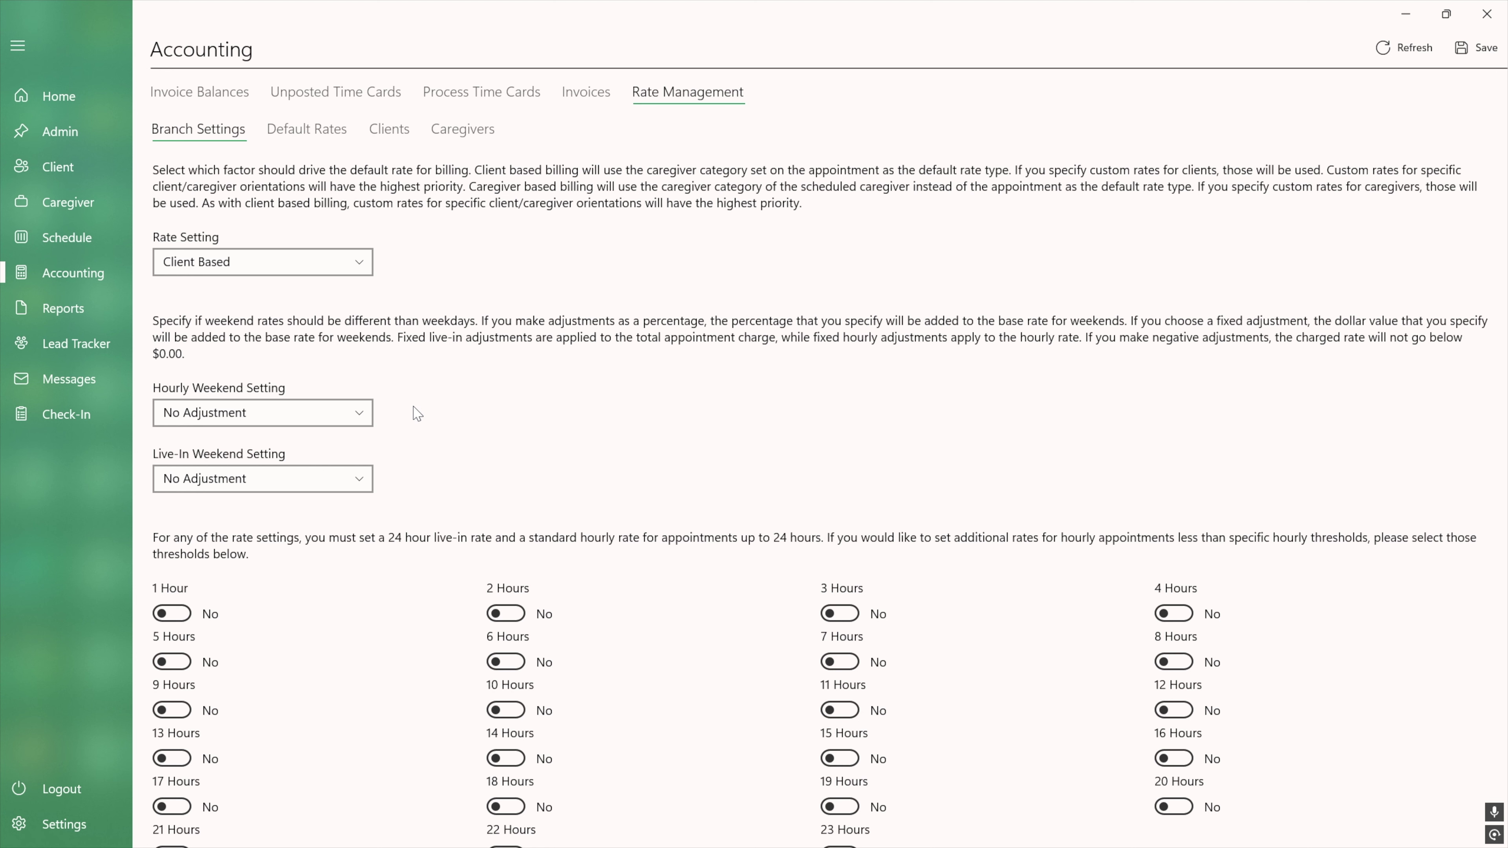
Try the hourly weekend setting as a fixed amount and a percentage increment, and return it to No Adjustment
left_click(358, 412)
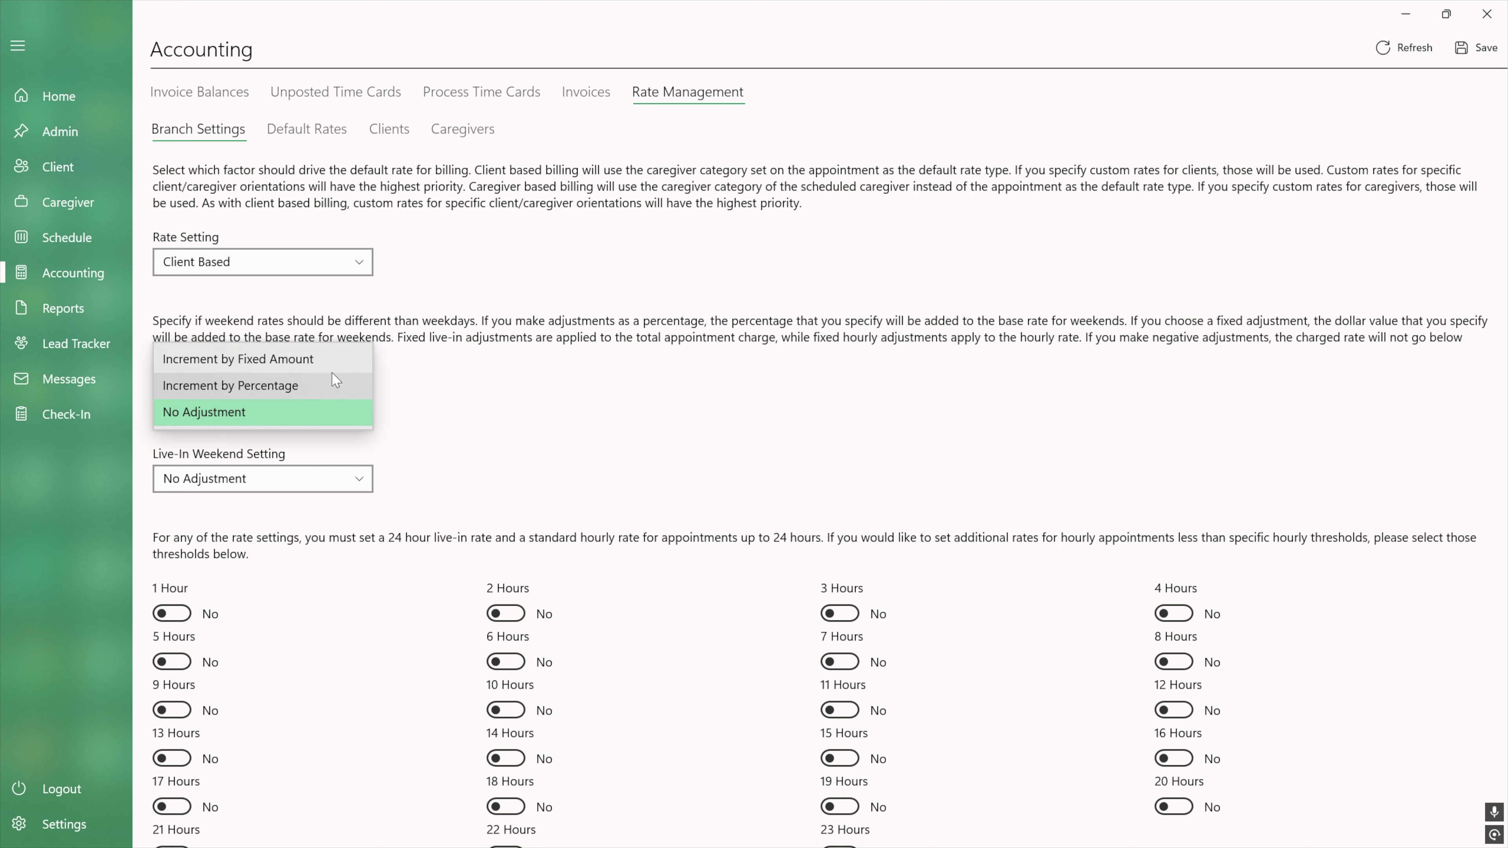
left_click(333, 359)
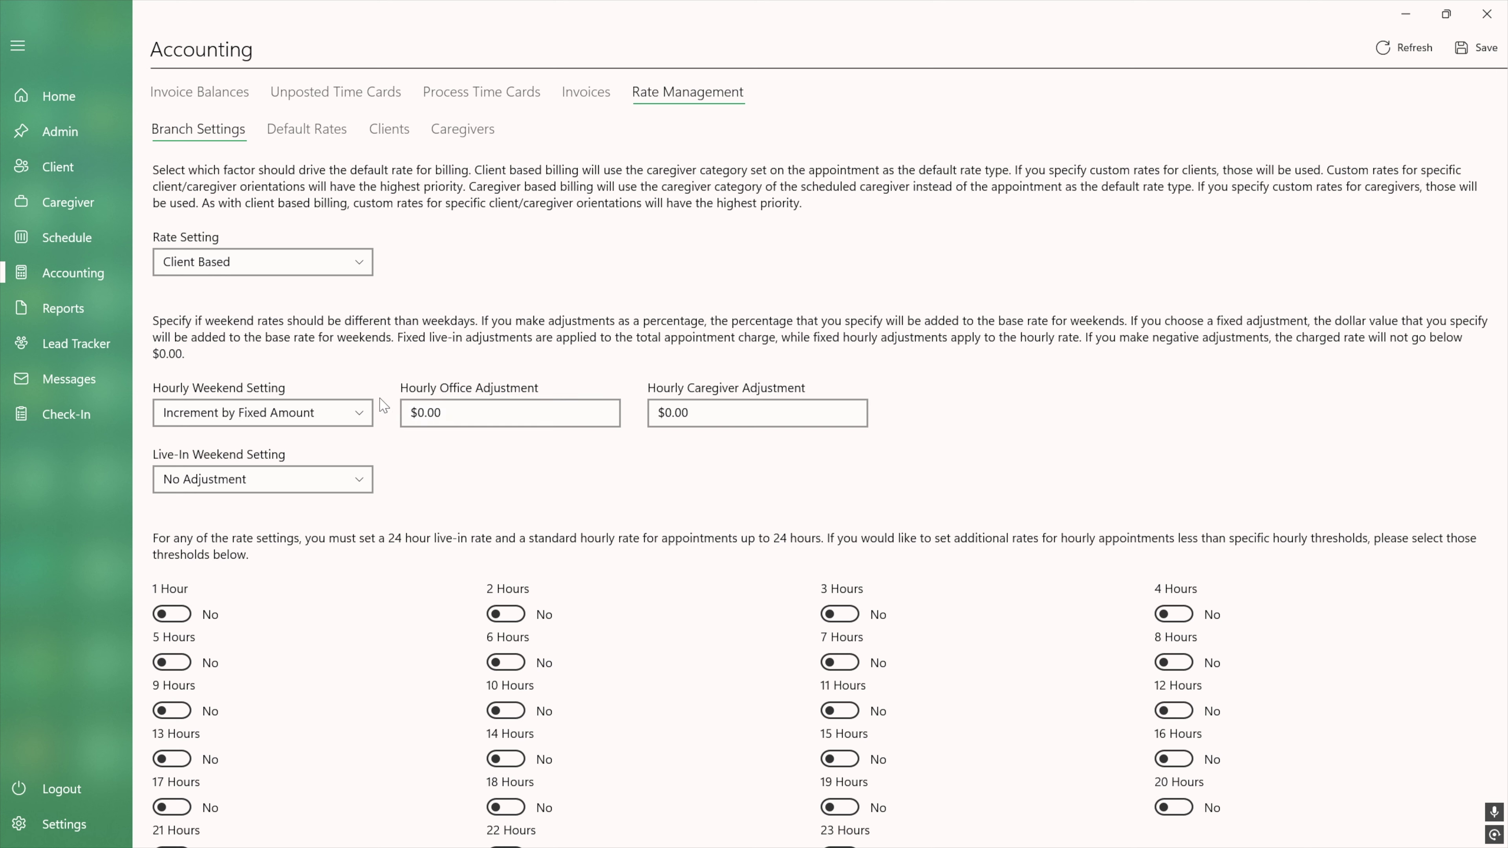
left_click(346, 410)
left_click(310, 435)
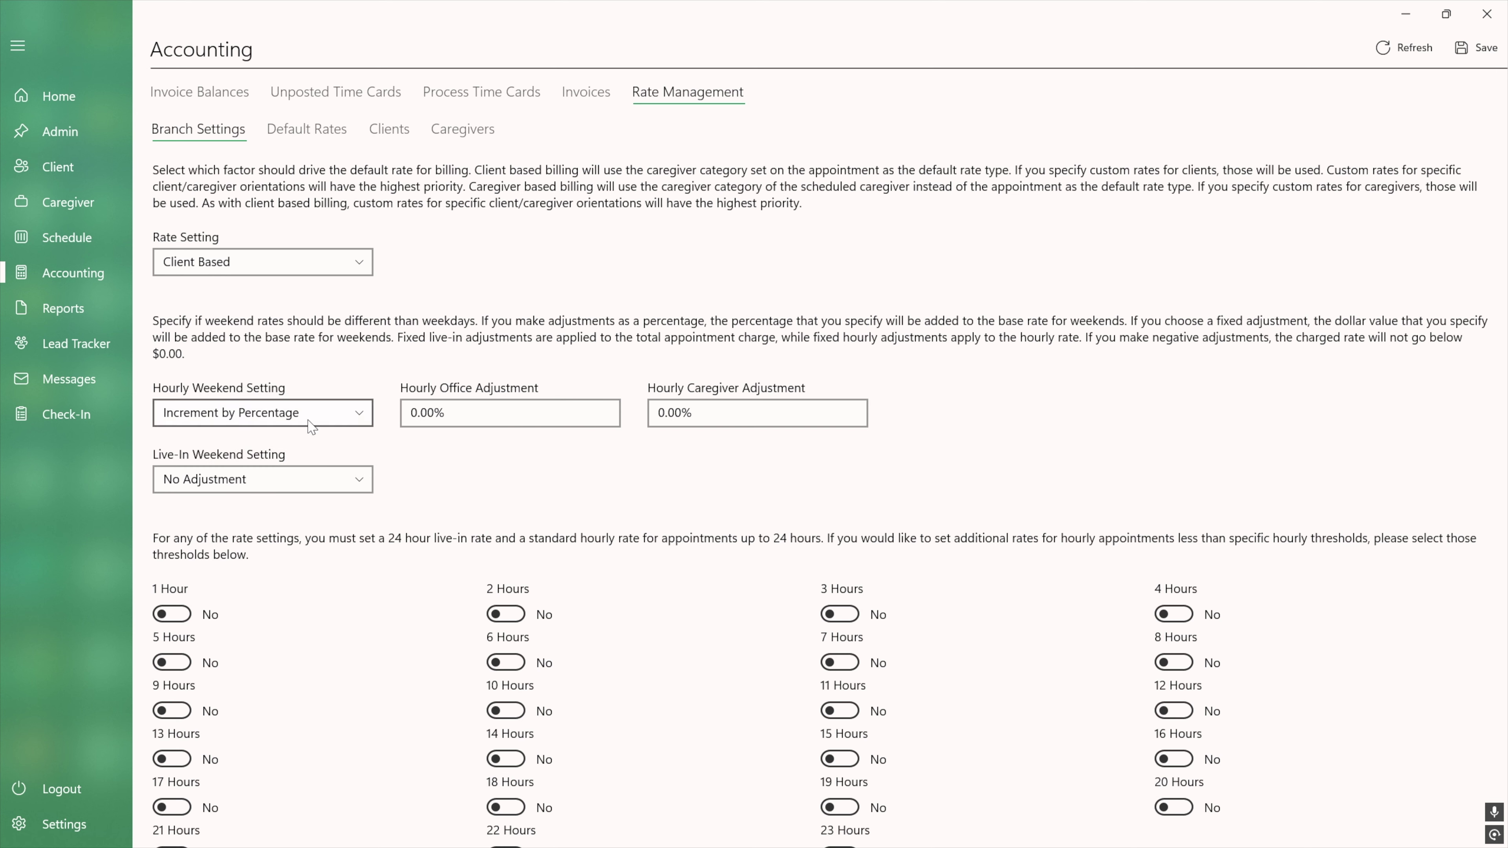
left_click(363, 479)
left_click(422, 494)
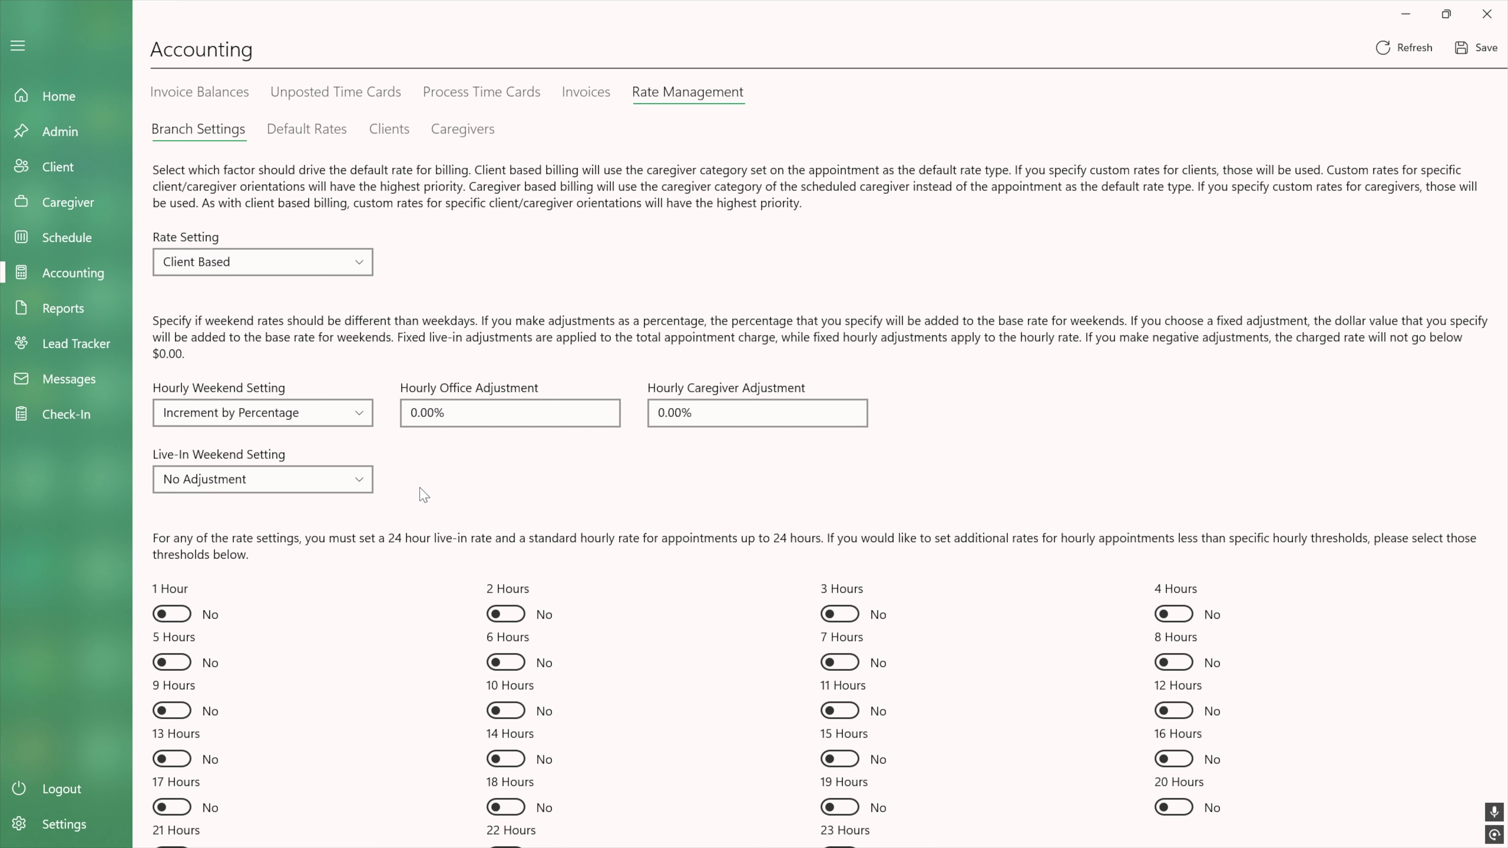
scroll(423, 494, "down", 2)
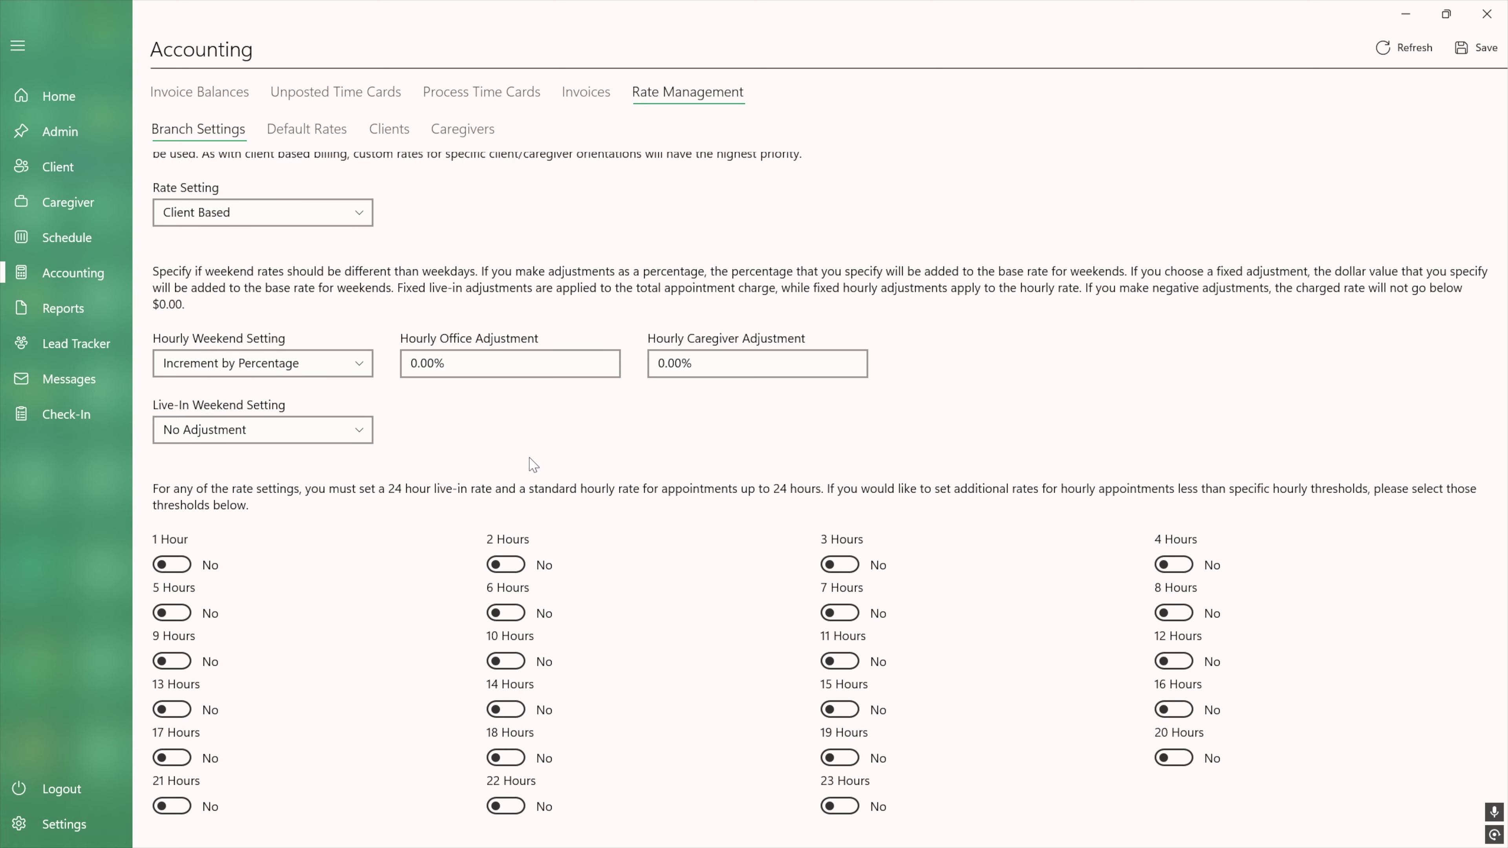
left_click(333, 366)
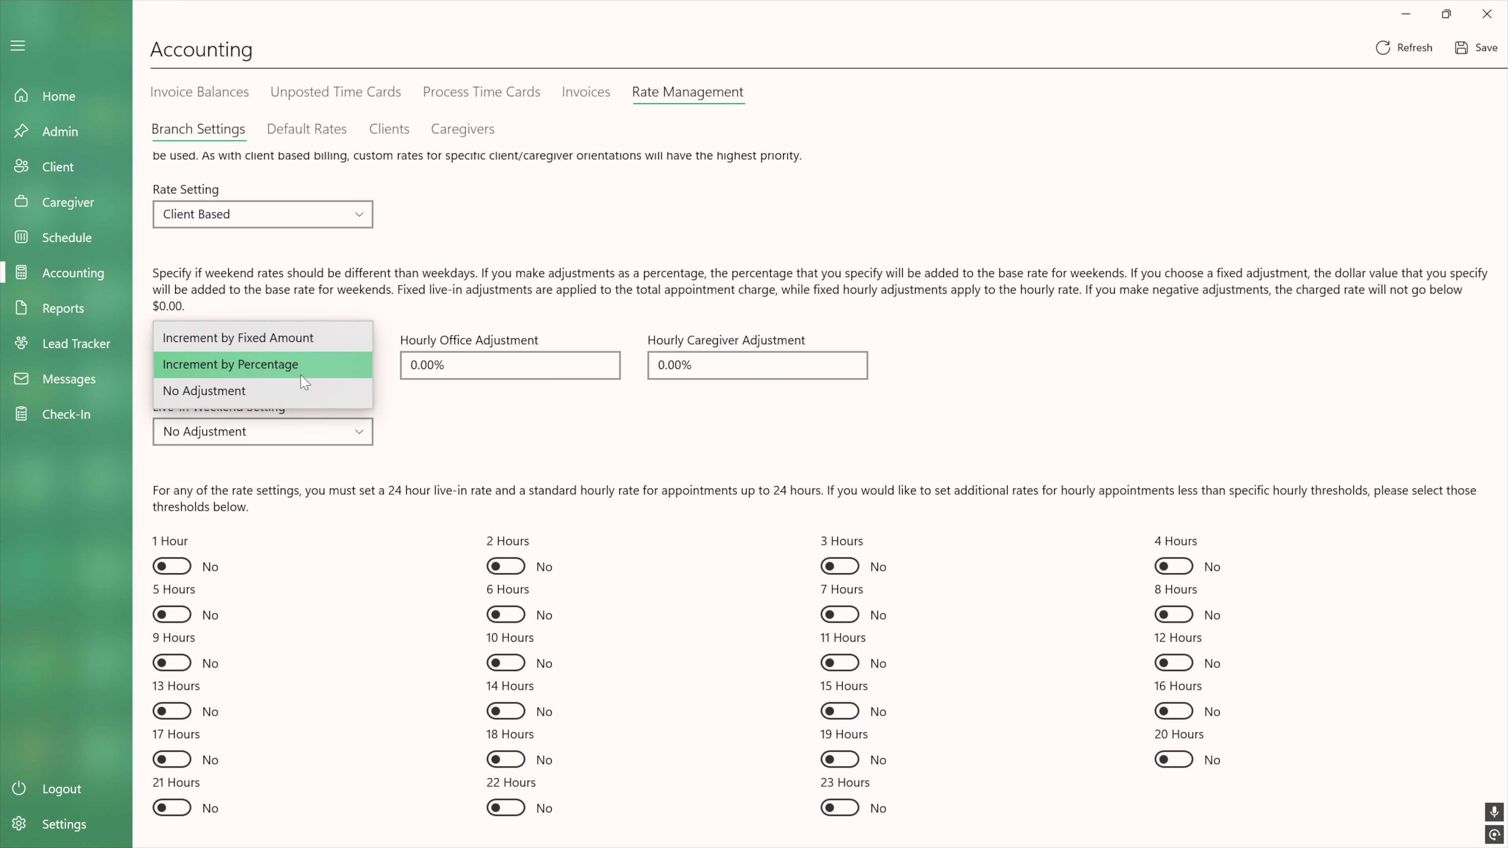
left_click(293, 392)
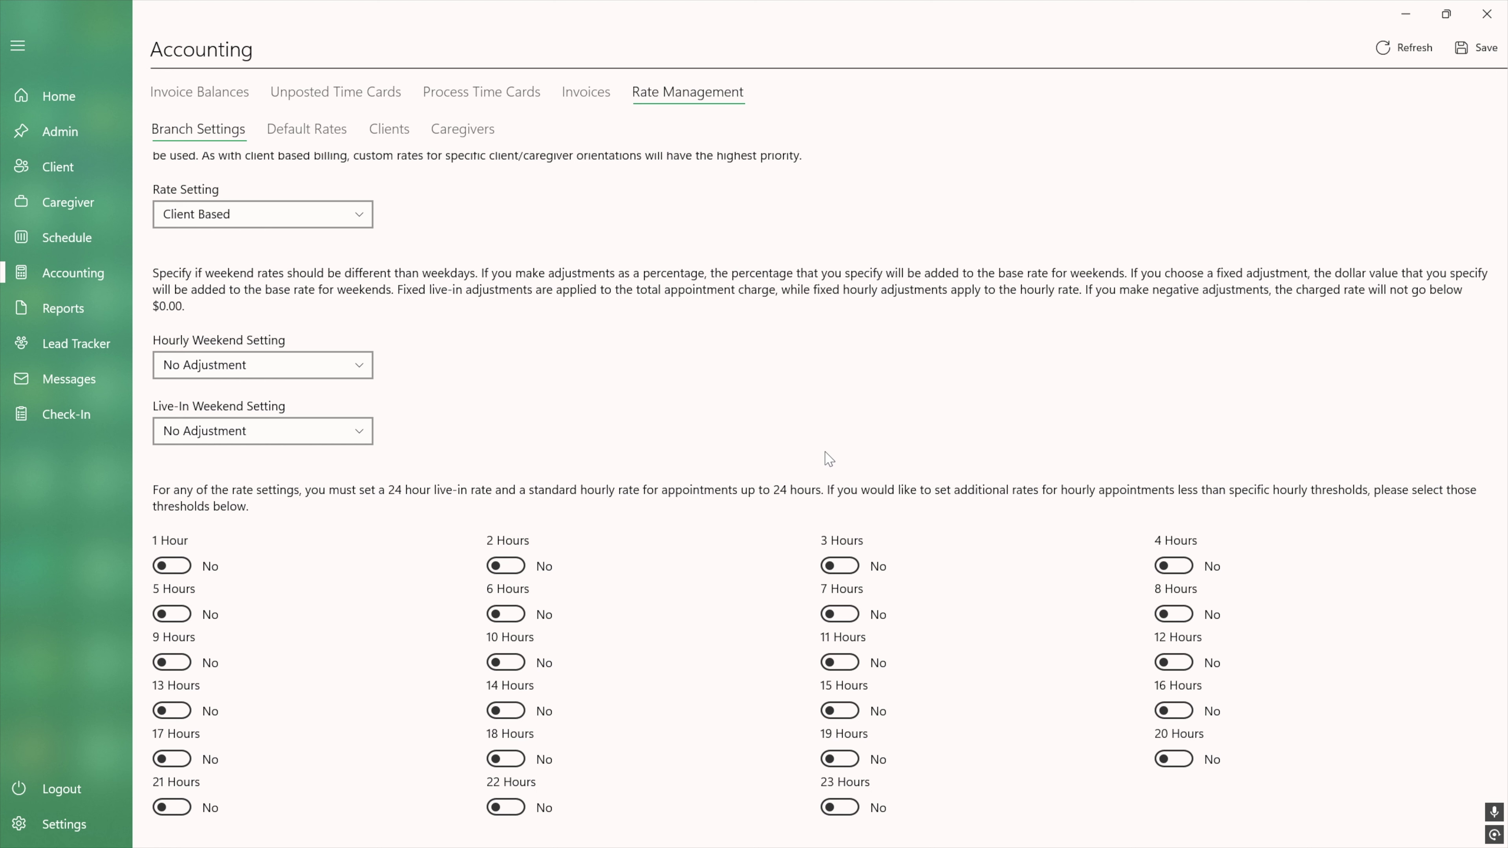
Enable the additional hourly rate threshold for 4 hours and open the branch's default rates
left_click(1173, 568)
scroll(865, 440, "up", 1)
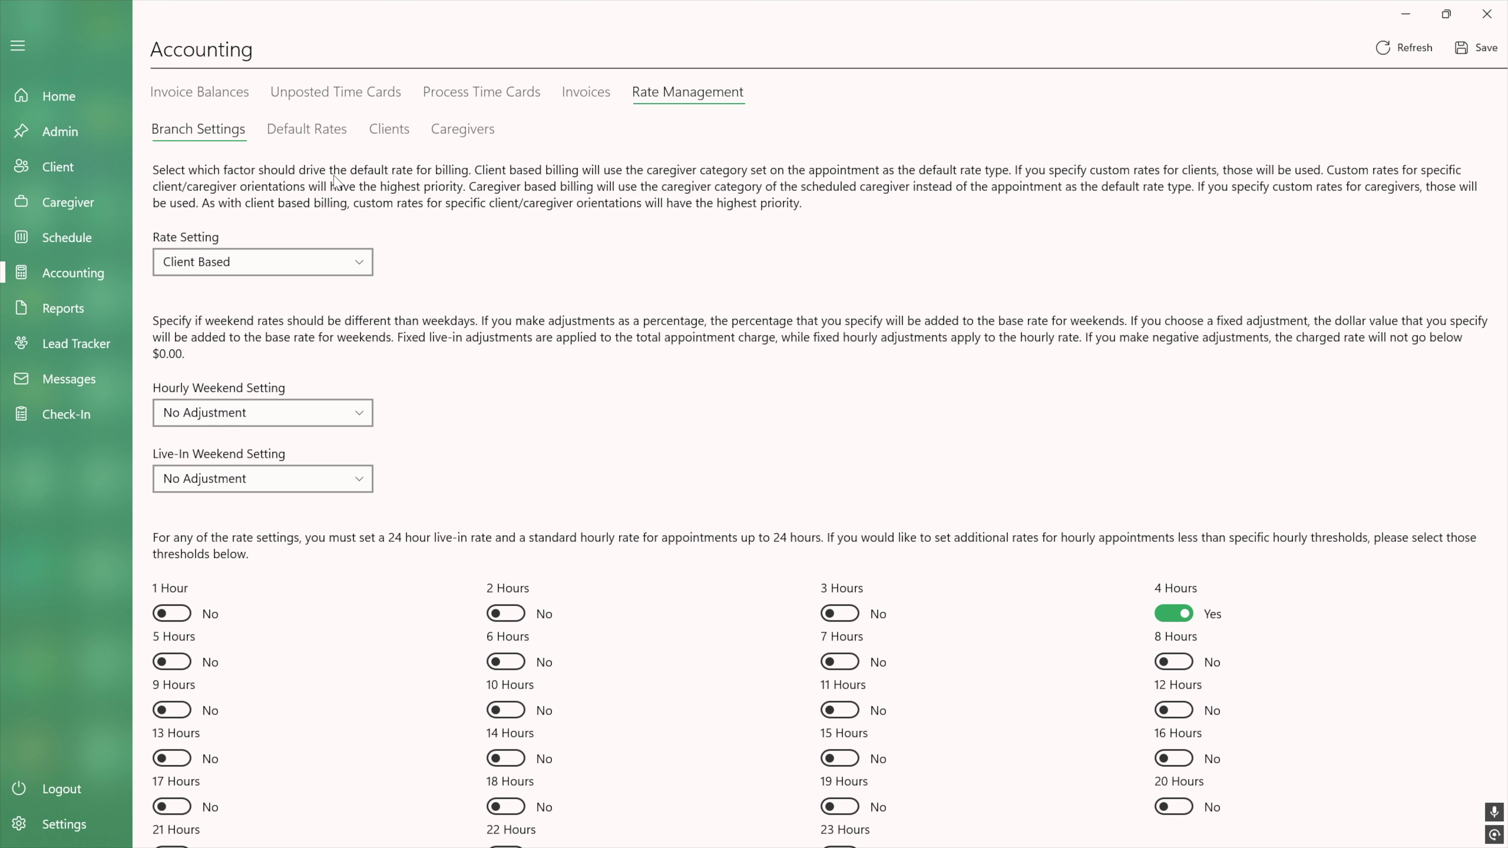
left_click(305, 134)
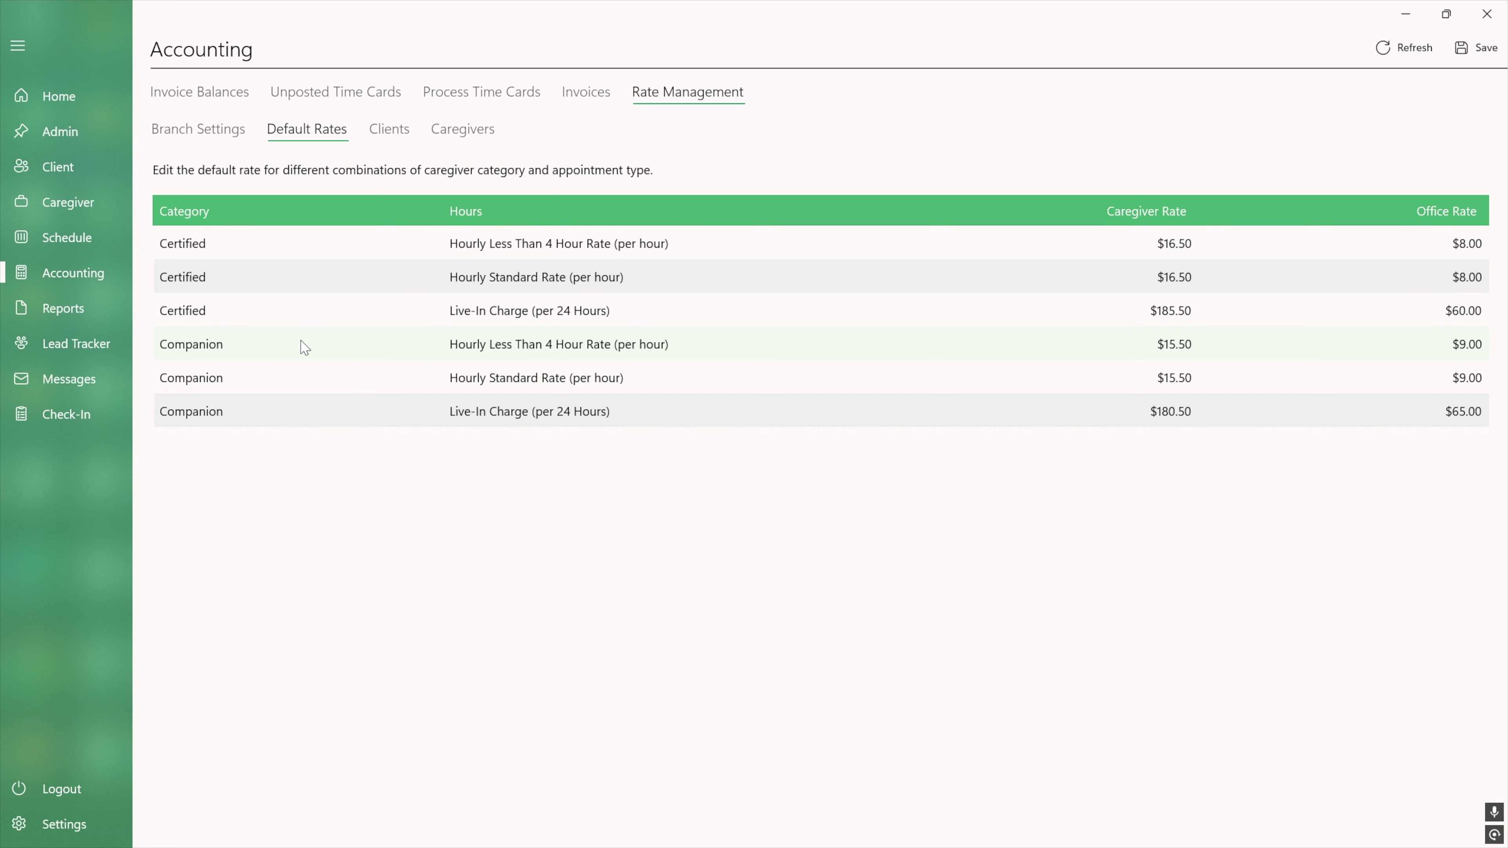
Set the Certified rates for appointments under 4 hours to $17.50 for the caregiver and $9.00 for the office
double_click(1192, 249)
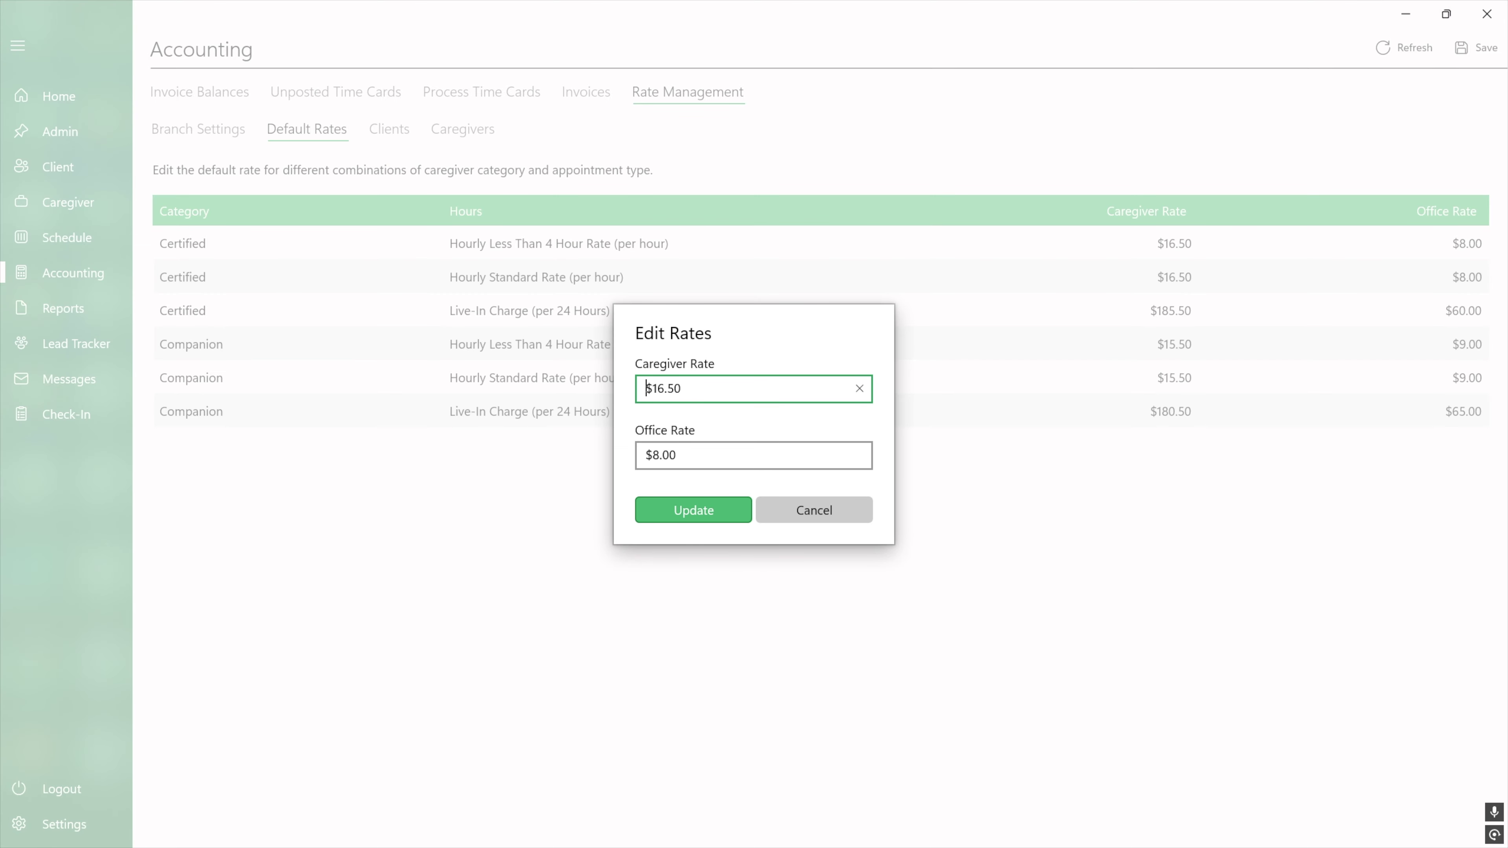
left_click(657, 389)
key("Right")
left_click(660, 456)
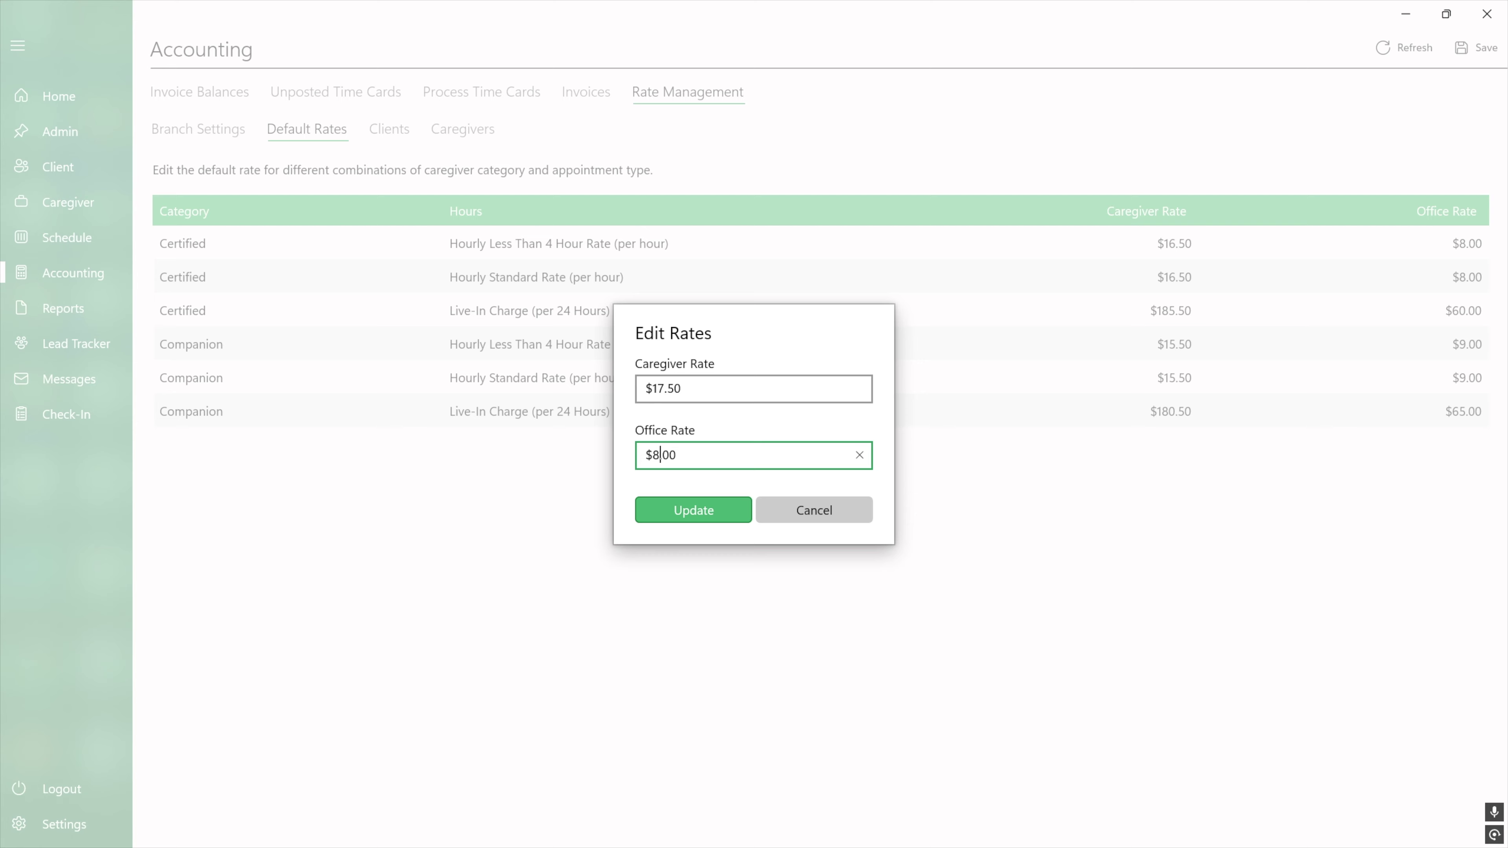
left_click(677, 501)
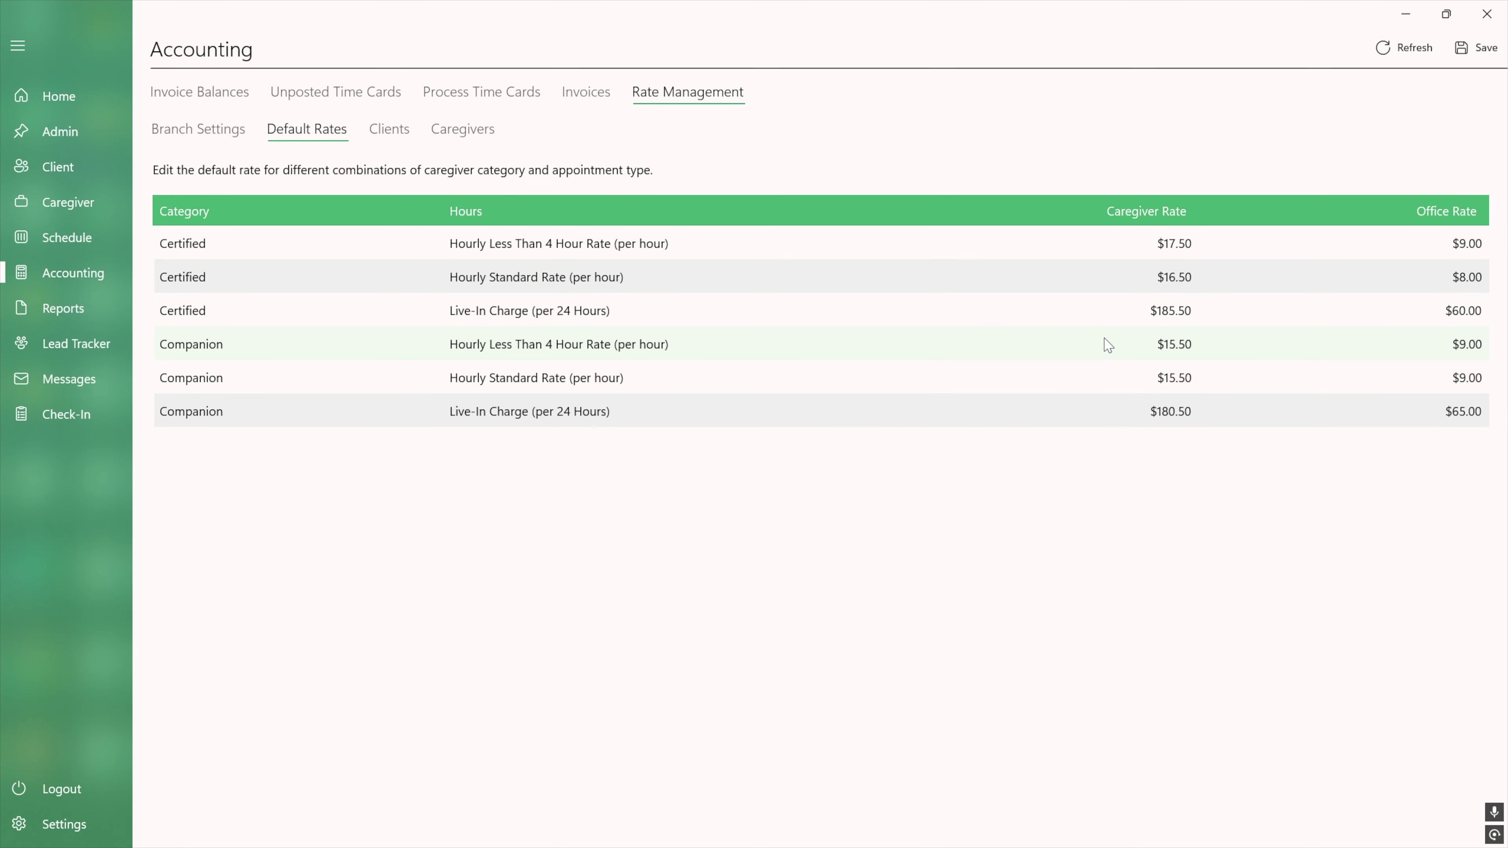
Set the Companion rates under 4 hours to $16.50 for the caregiver and $10.00 for the office, and save the rate settings
left_click(1118, 350)
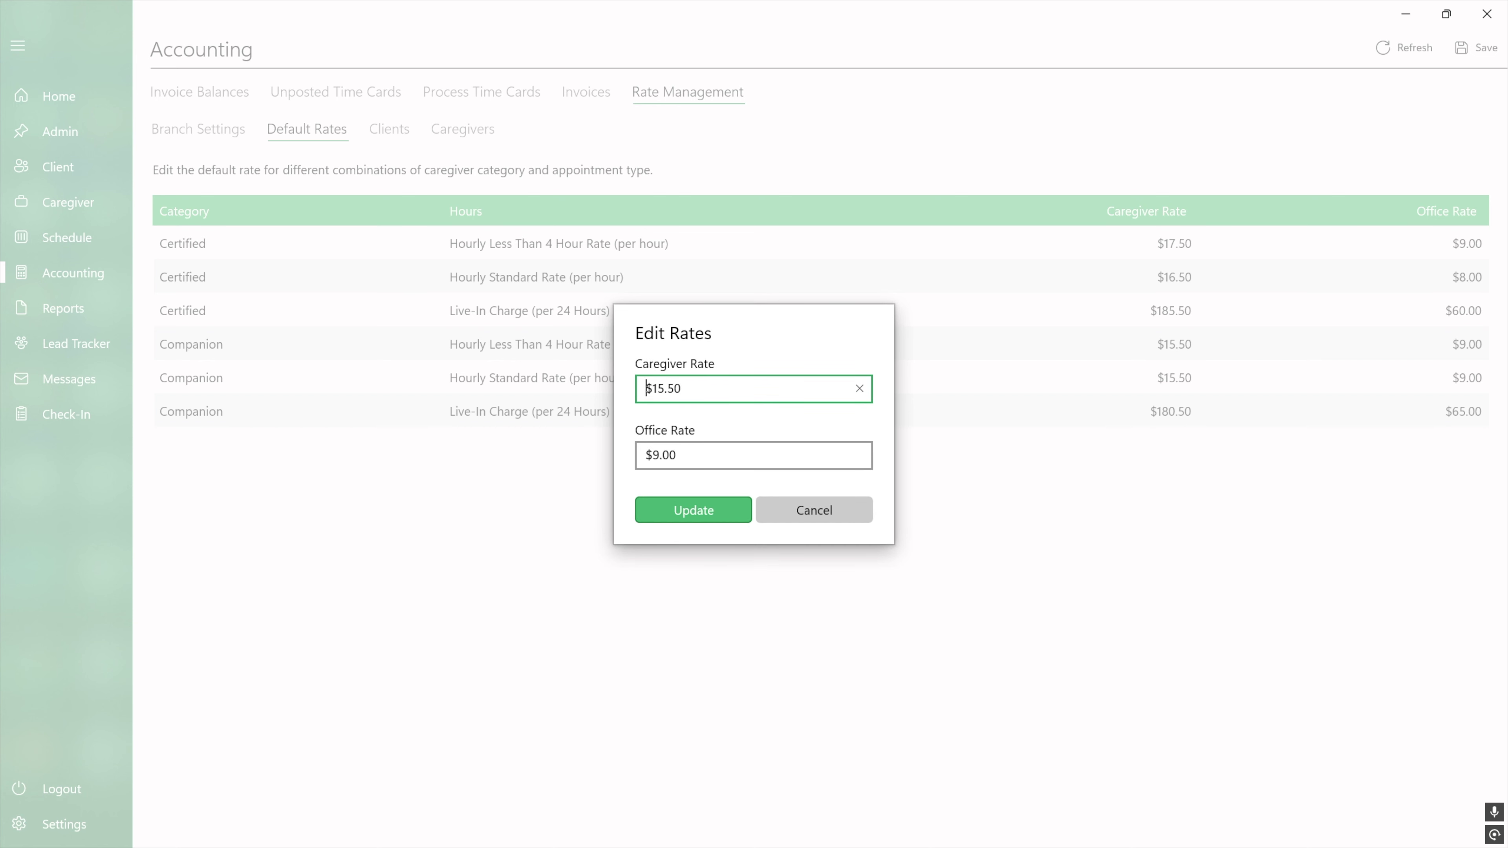
left_click(664, 388)
left_click(653, 455)
key("BackSpace")
type("10")
left_click(685, 511)
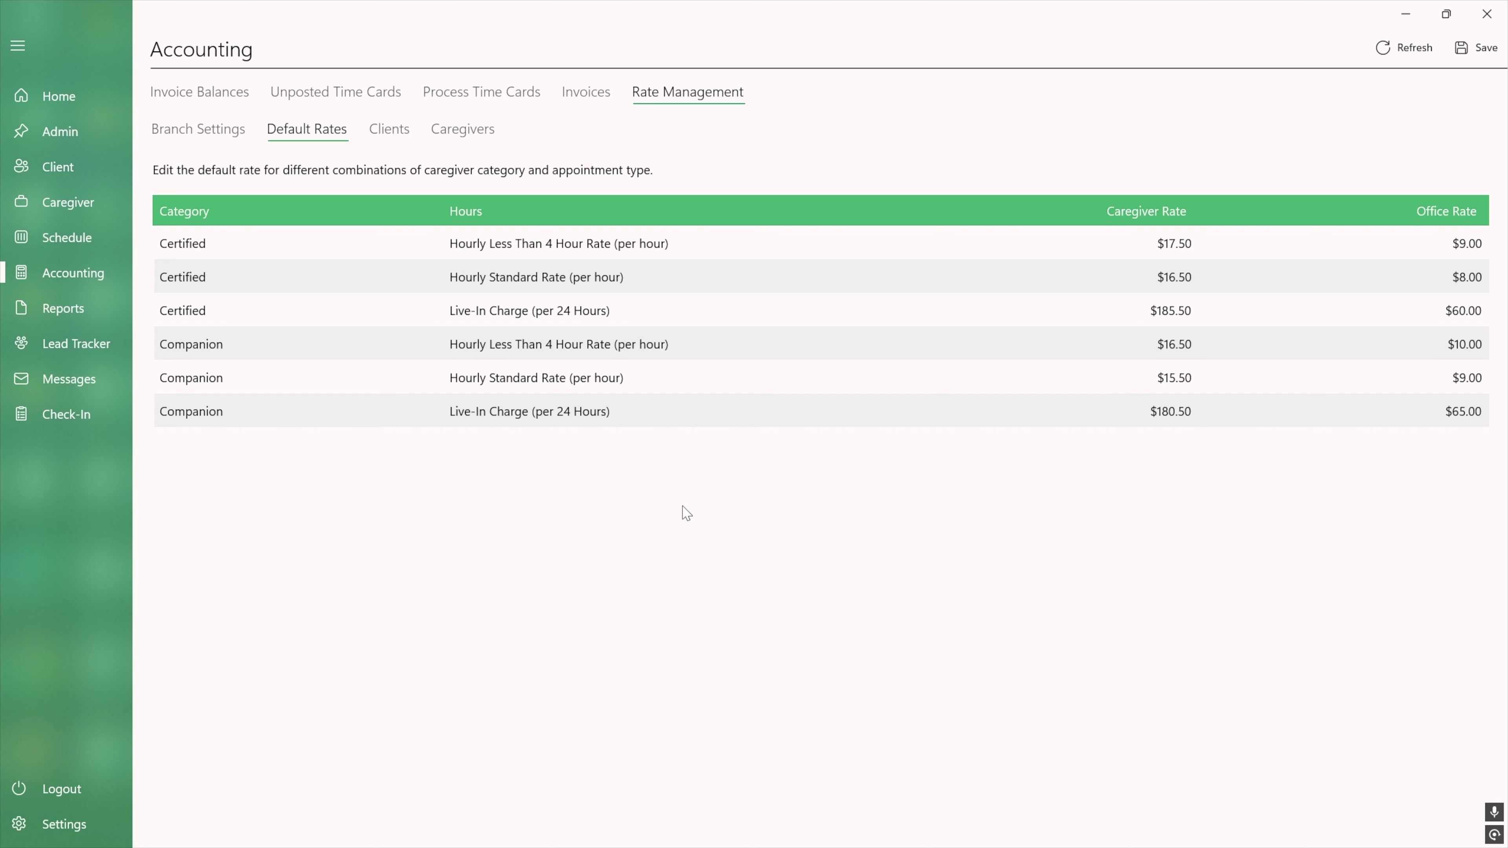
left_click(1461, 52)
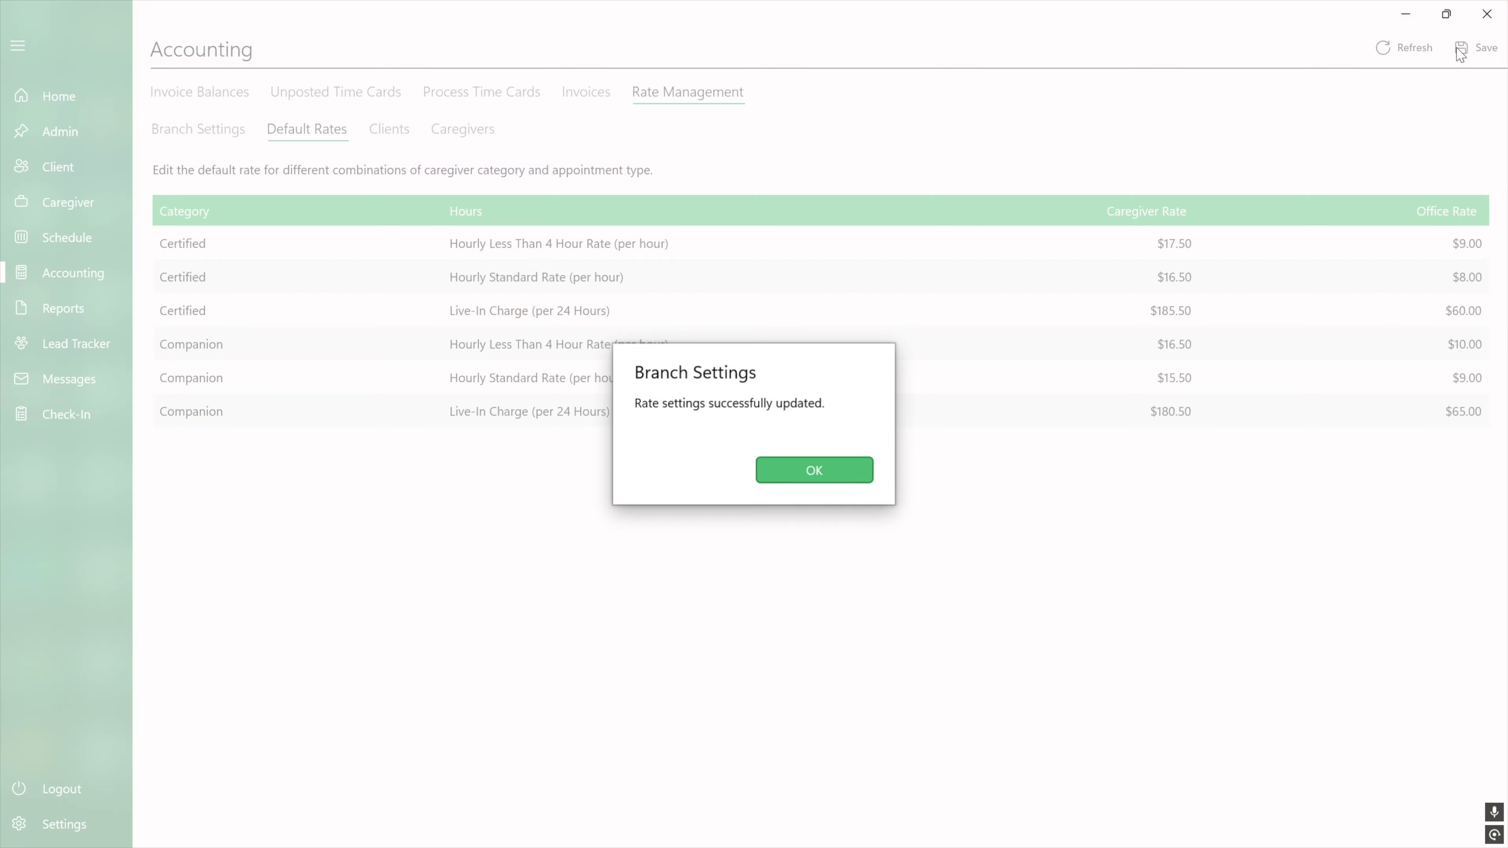
left_click(836, 469)
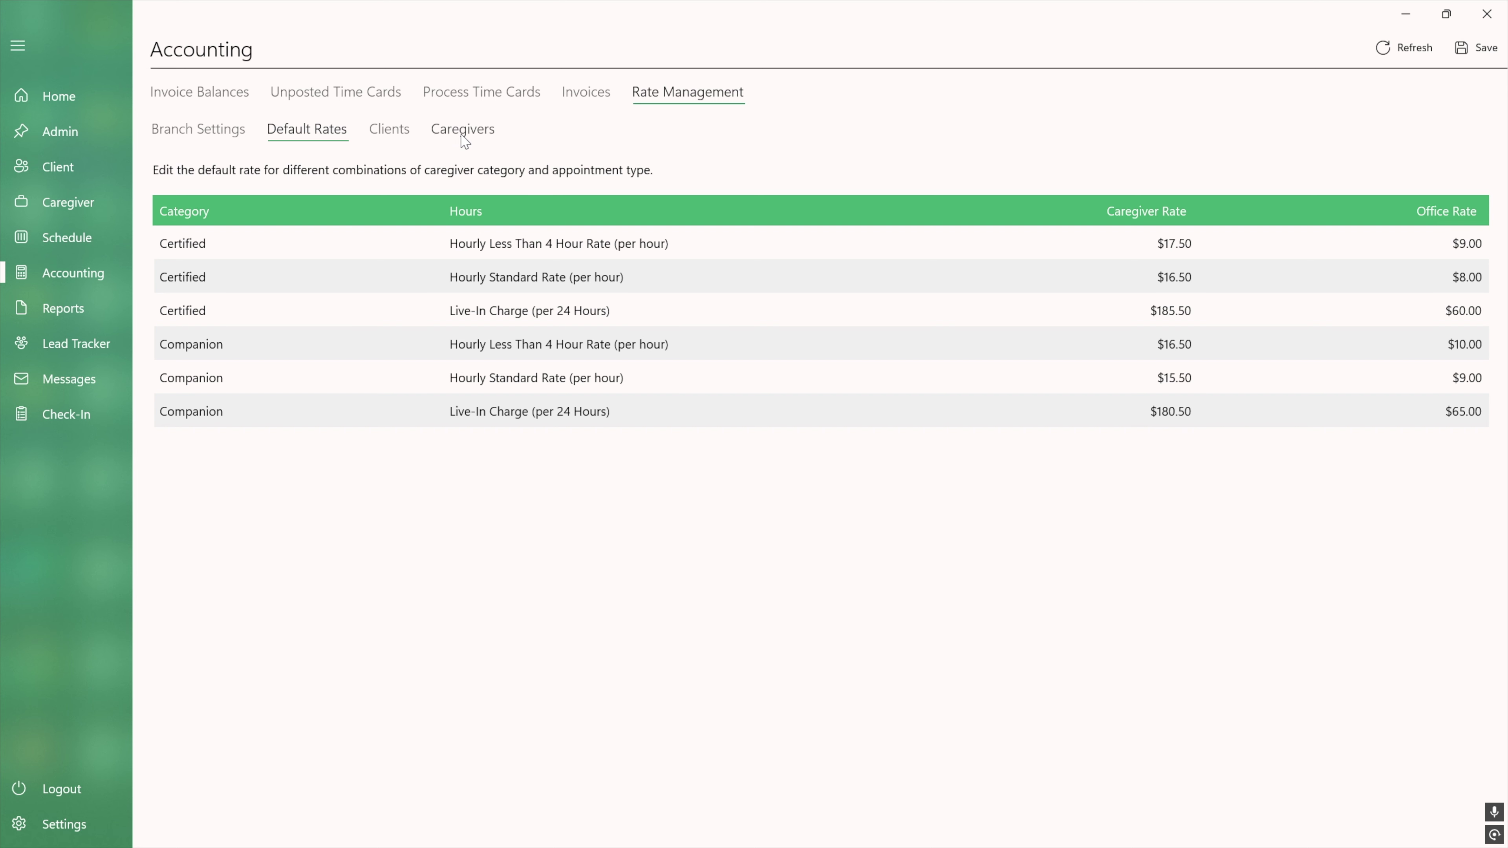
Check the custom rate pages for clients and caregivers, ending on the client list
left_click(395, 139)
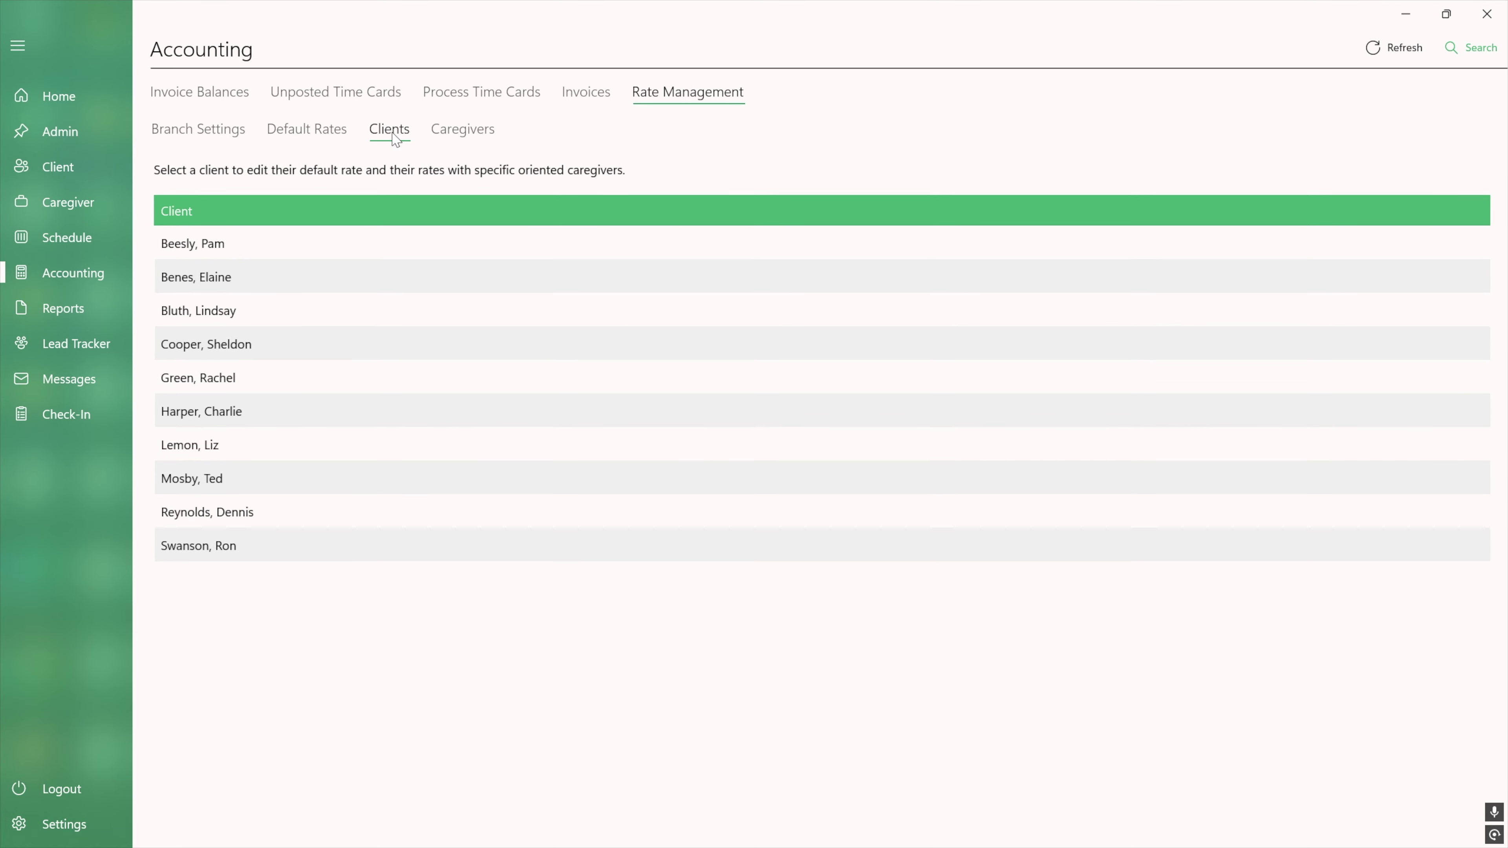
left_click(479, 130)
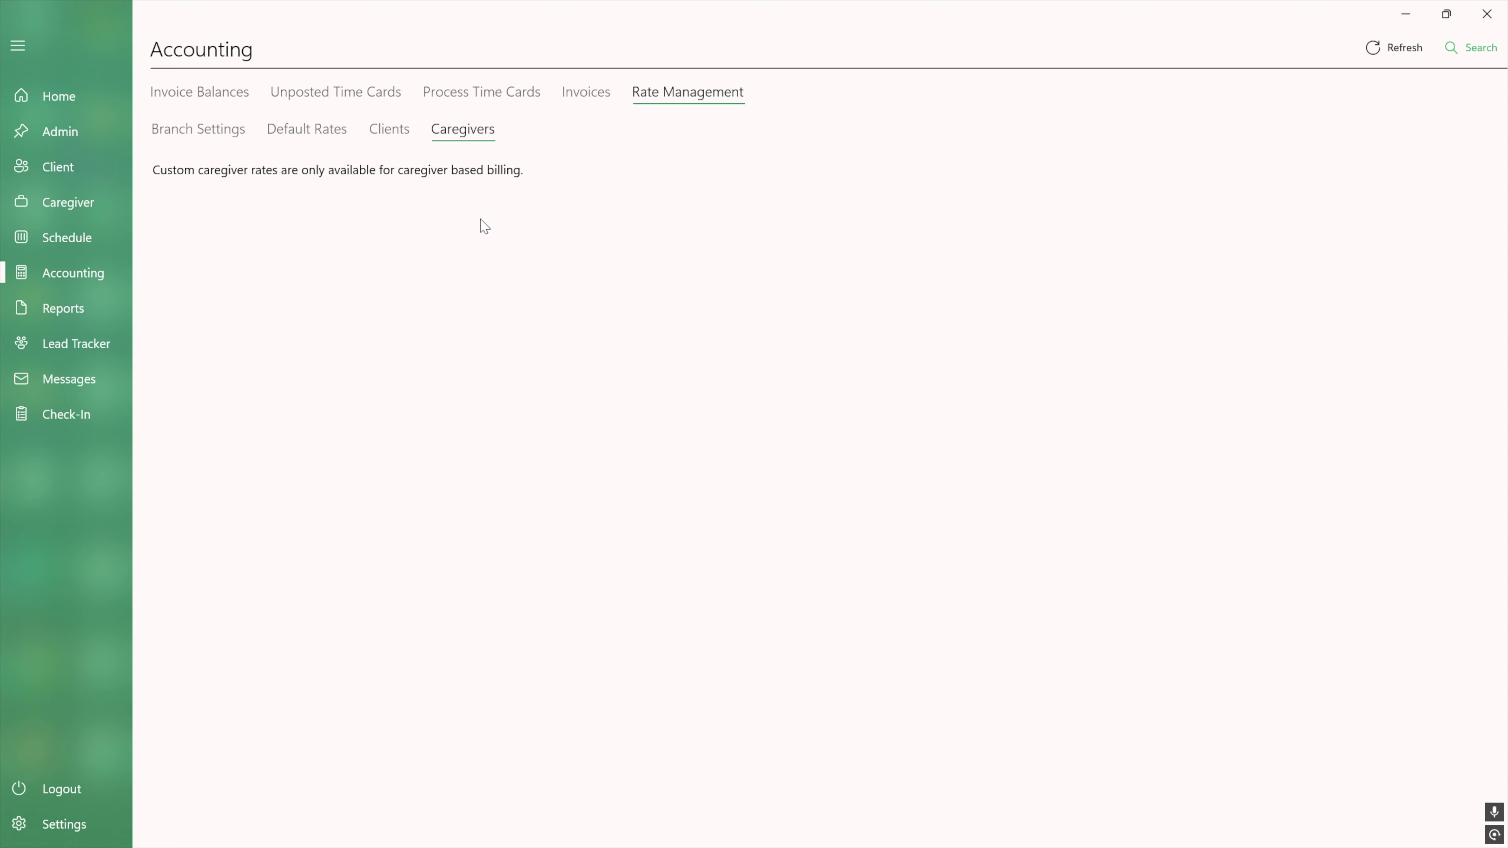
left_click(404, 134)
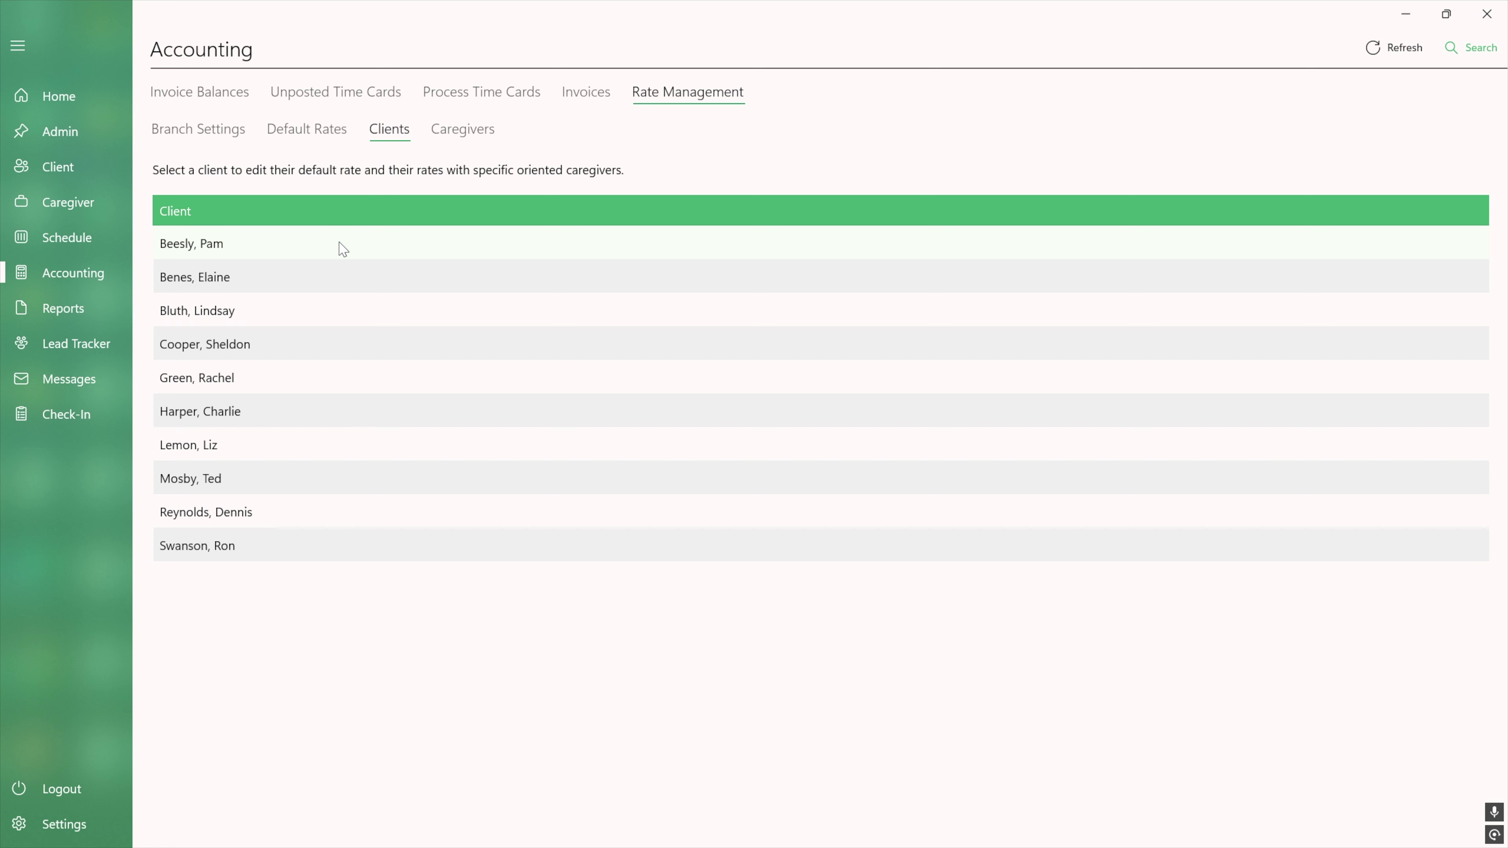
Override the first listed client's default hourly standard rate with custom rates of $20.00 for the caregiver and $8.00 for the office
left_click(344, 254)
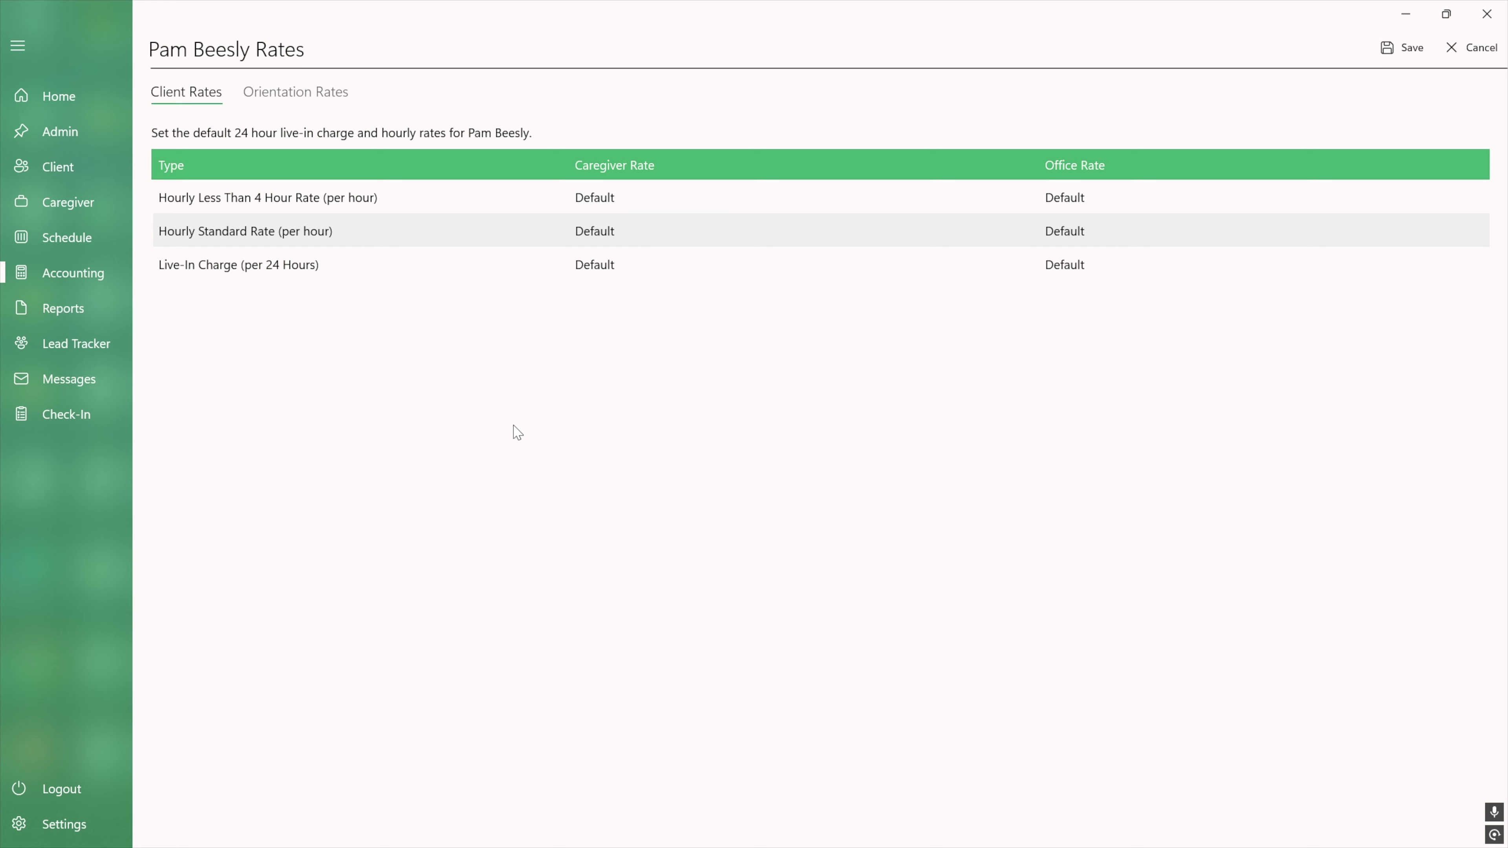
left_click(652, 232)
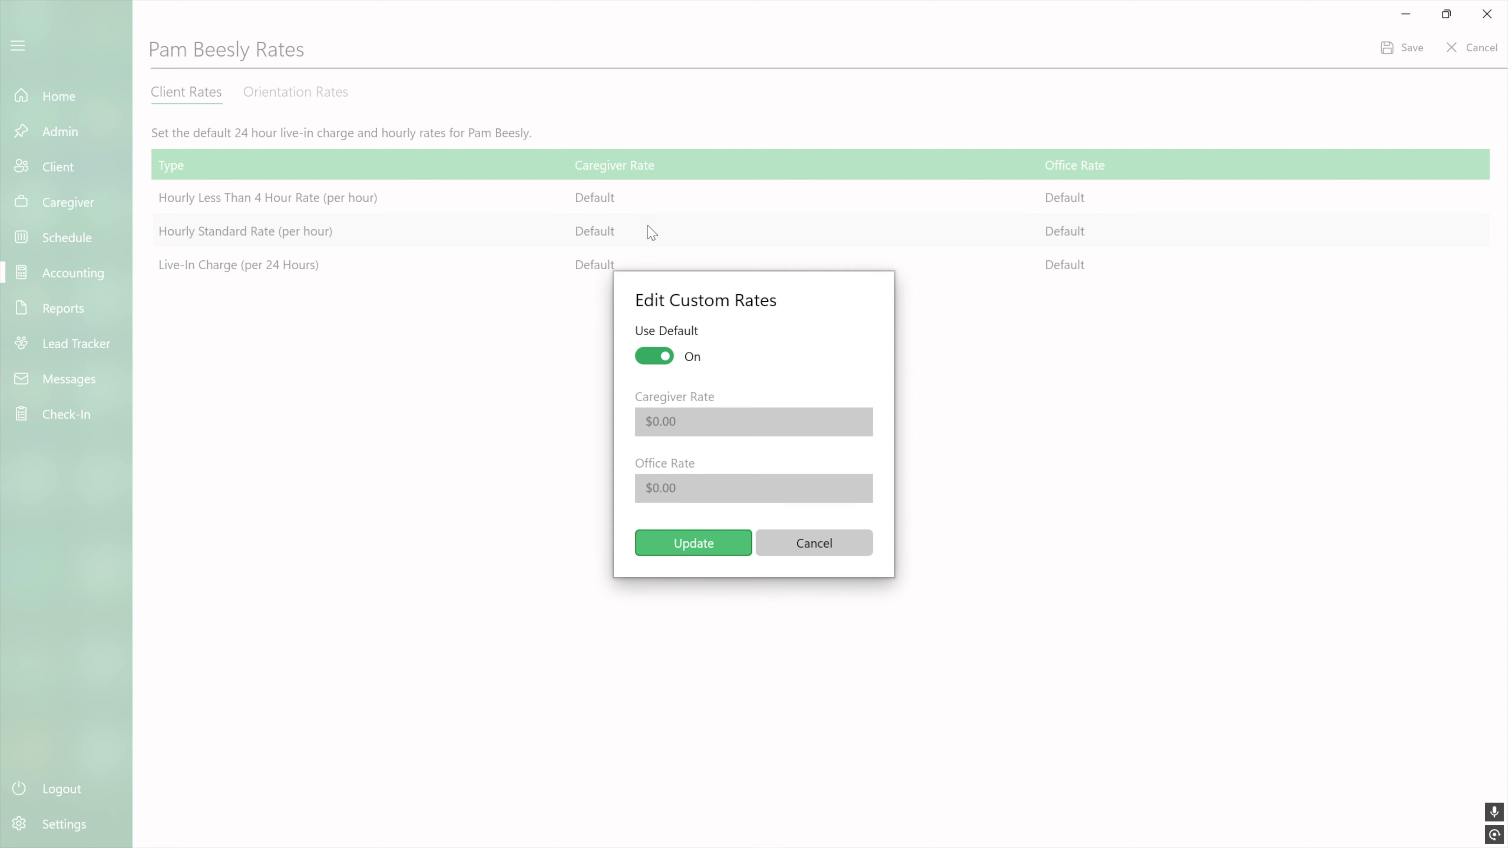
left_click(654, 356)
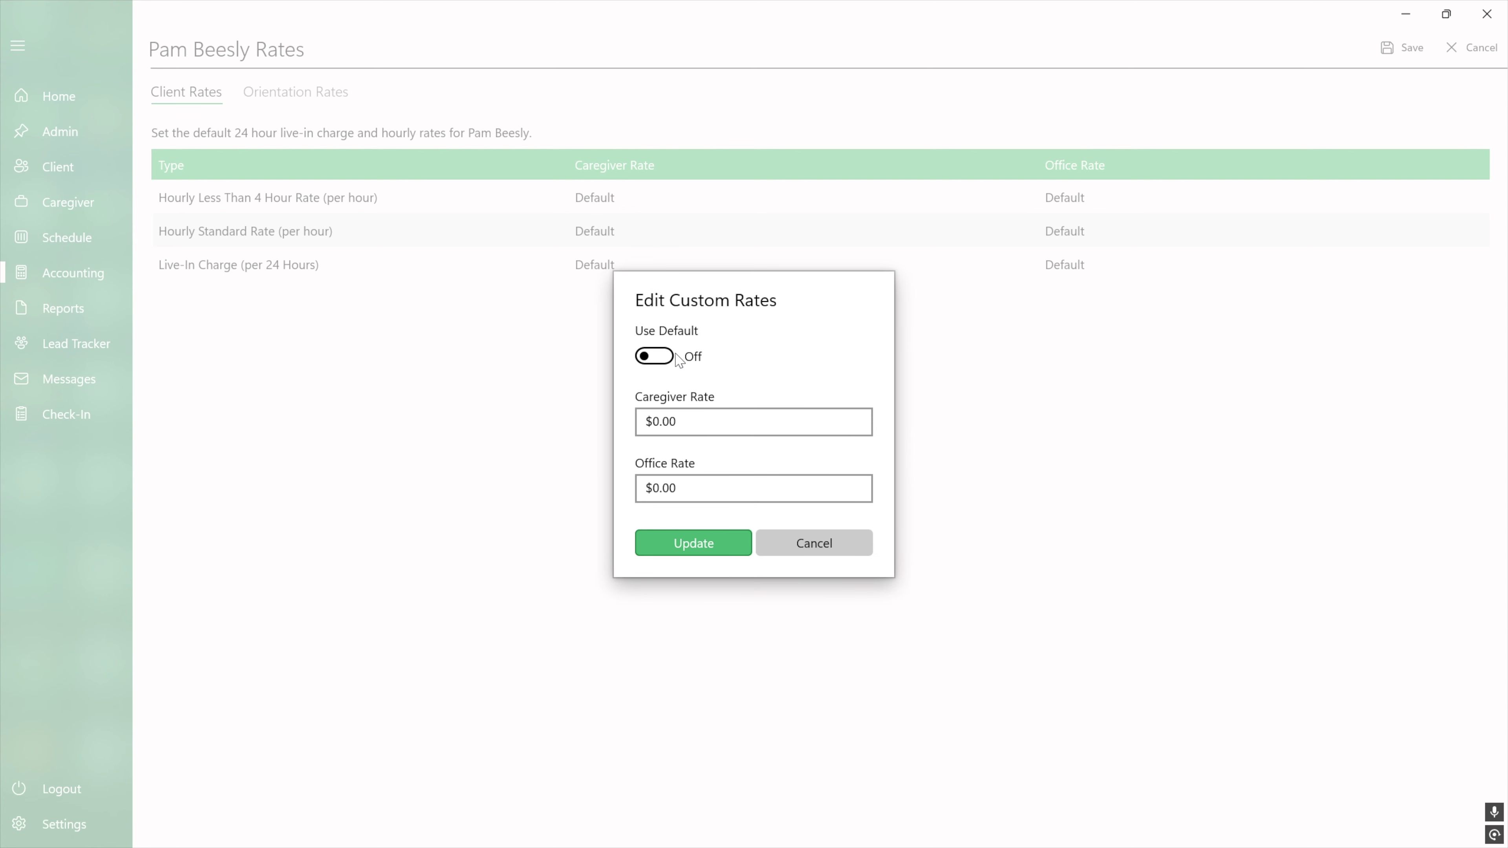
left_click_drag(699, 423, 602, 430)
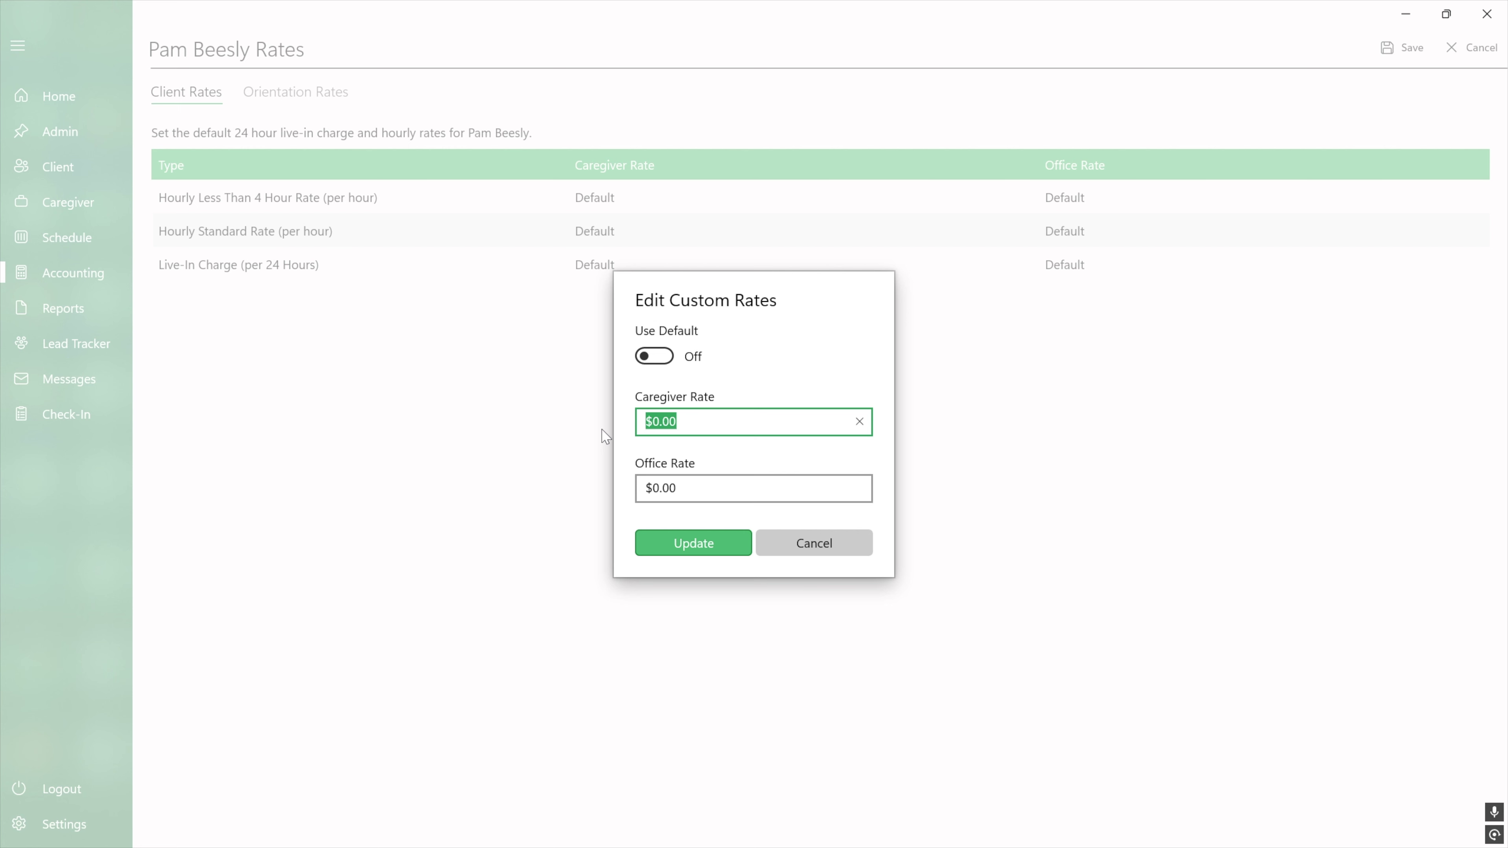
type("20")
key("Tab")
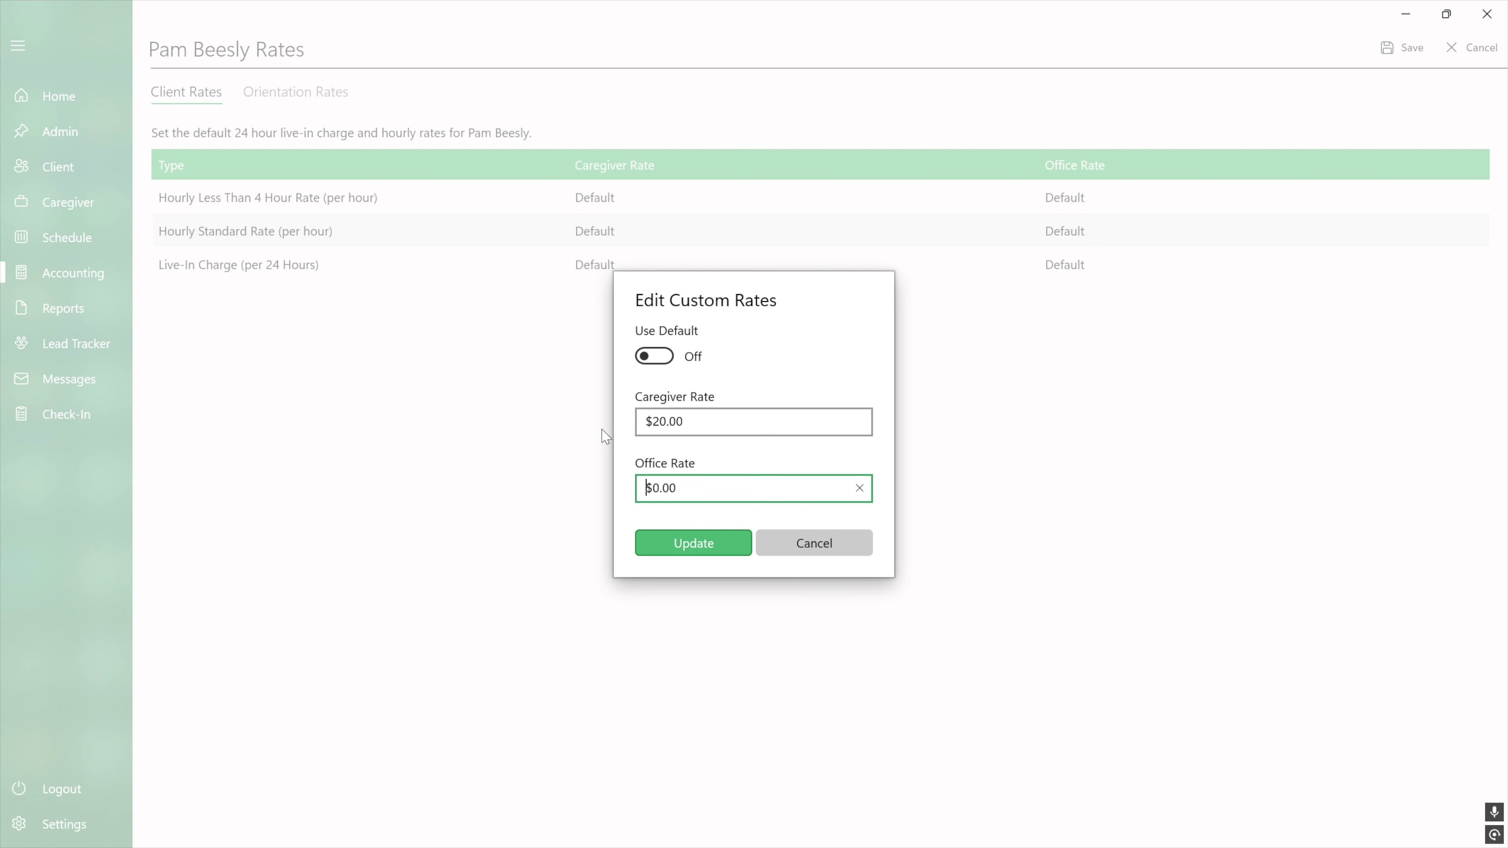
left_click_drag(683, 488, 612, 495)
type("8")
left_click(698, 553)
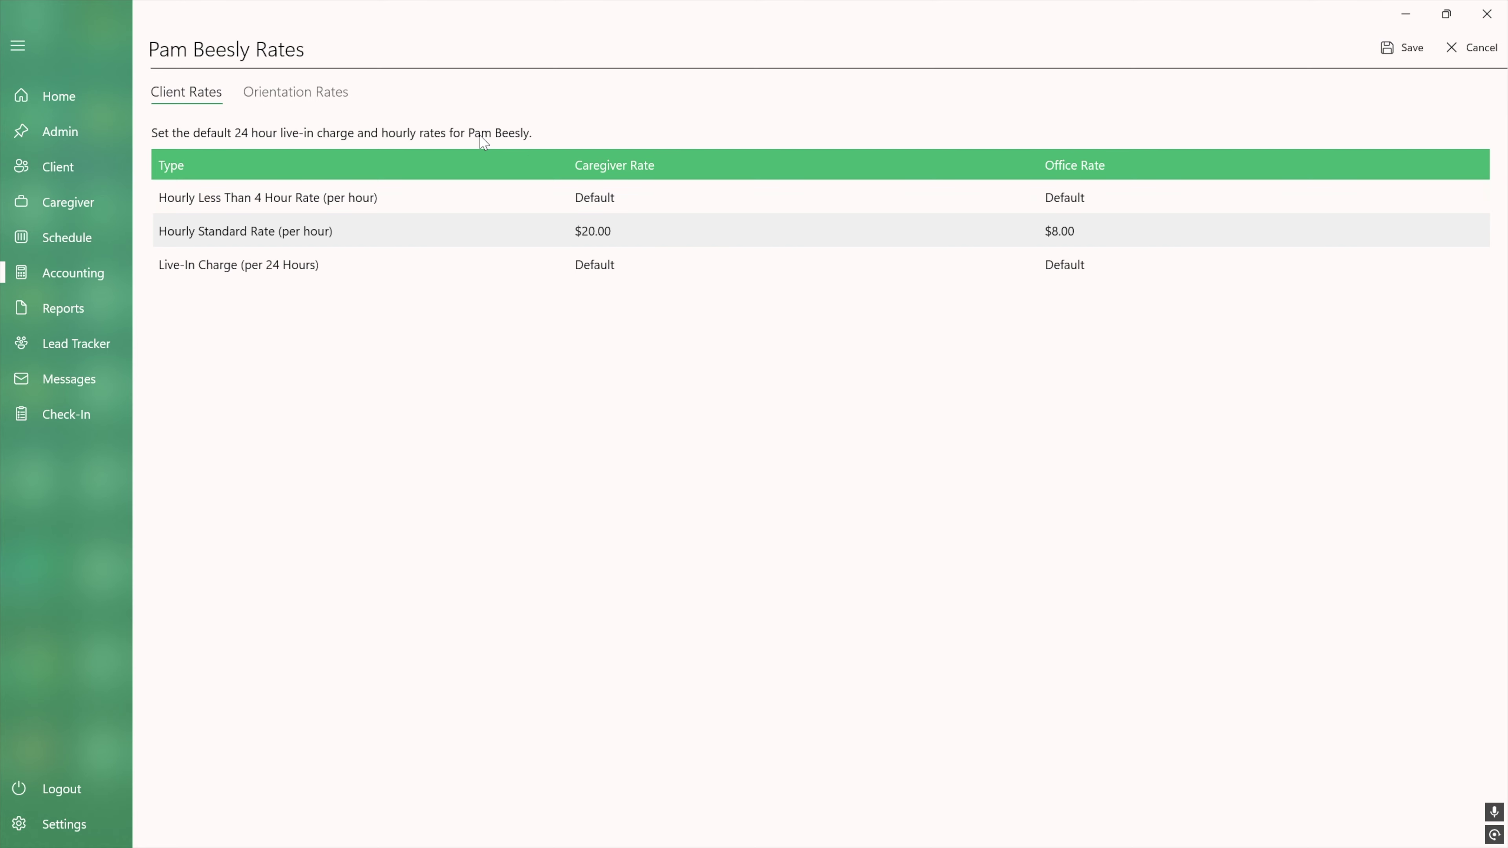
Check the client's orientation rates and the custom rate options for the first listed caregiver's hourly standard rate
left_click(307, 95)
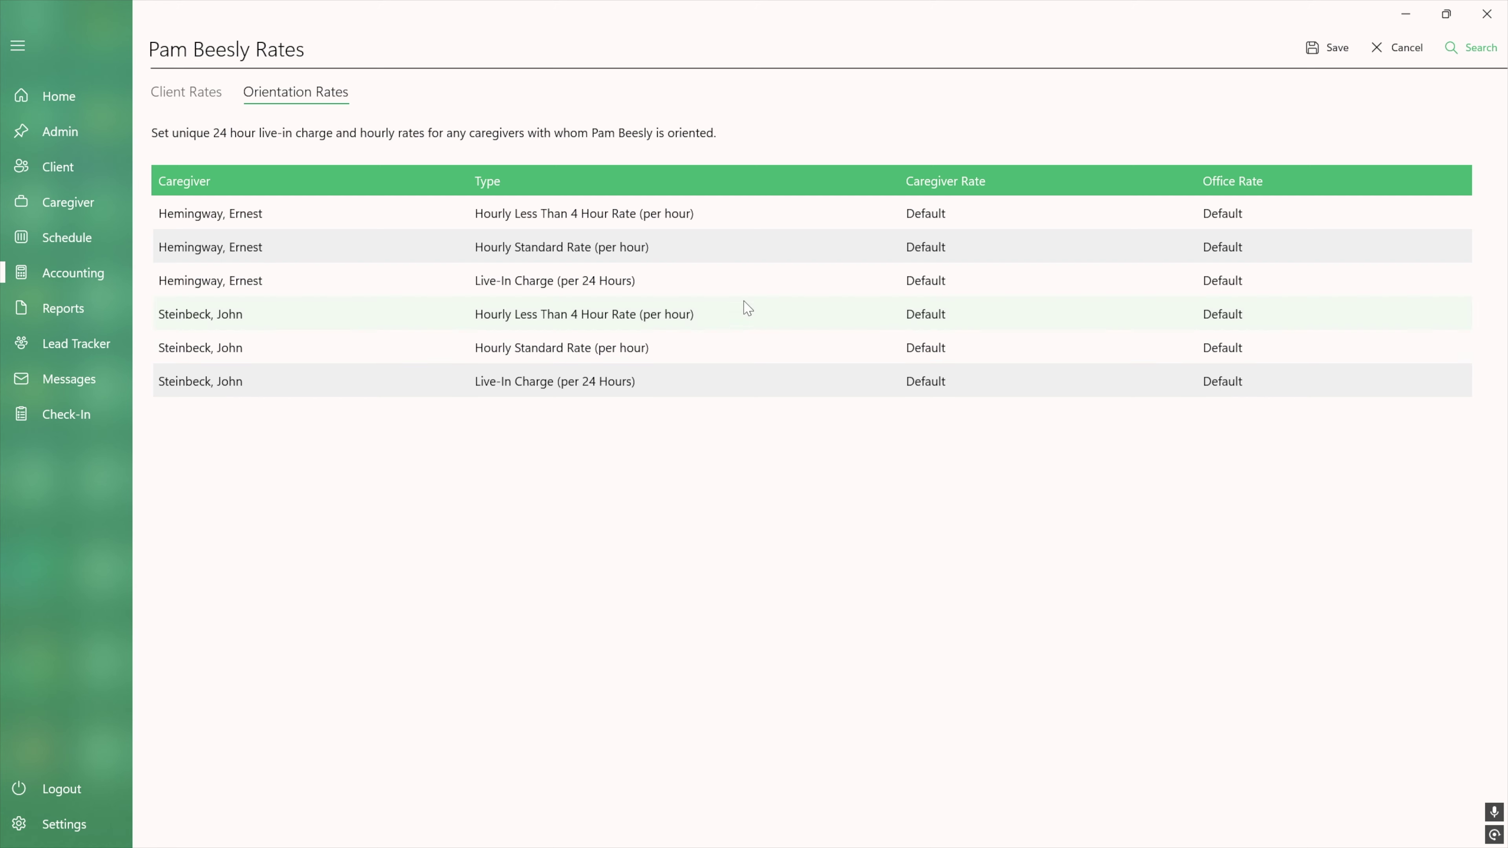
left_click(712, 254)
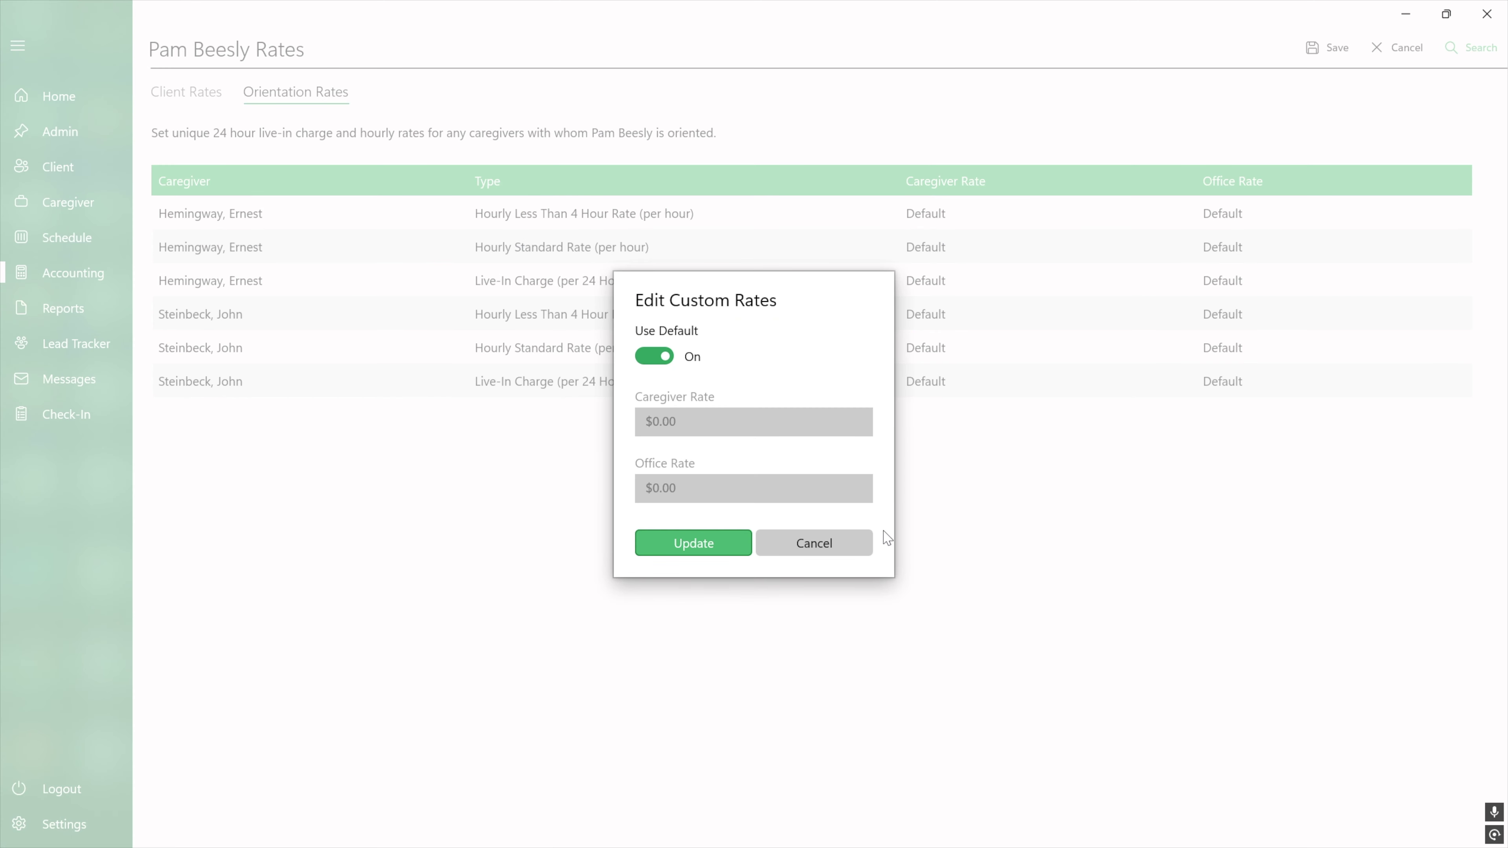
left_click(865, 543)
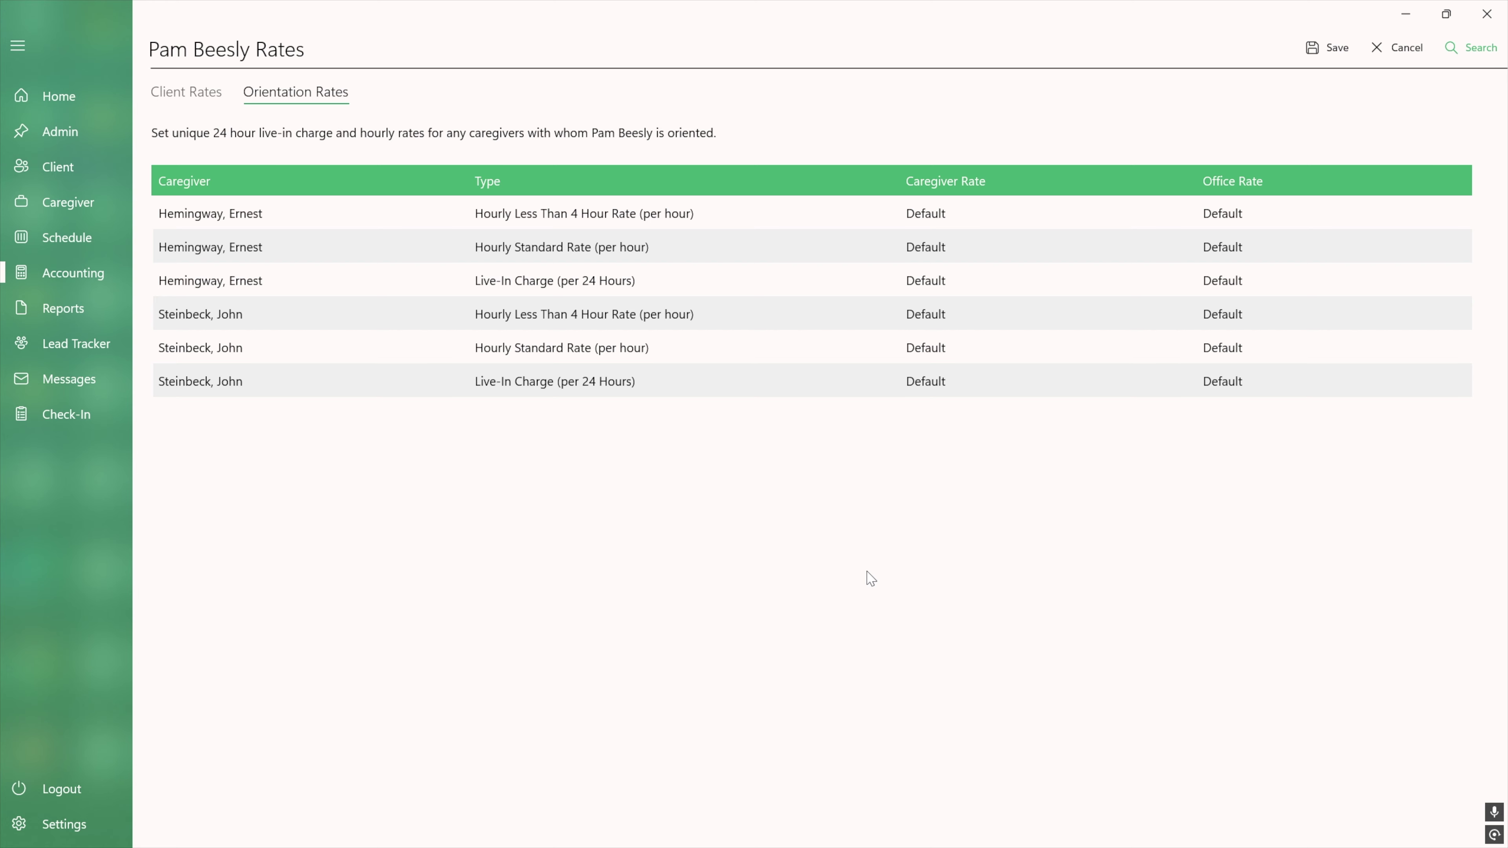
Add a custom rate to the first client's Thursday 5/15/2025 appointment: $8.00 per hour for the caregiver and $4.00 for the office
left_click(64, 237)
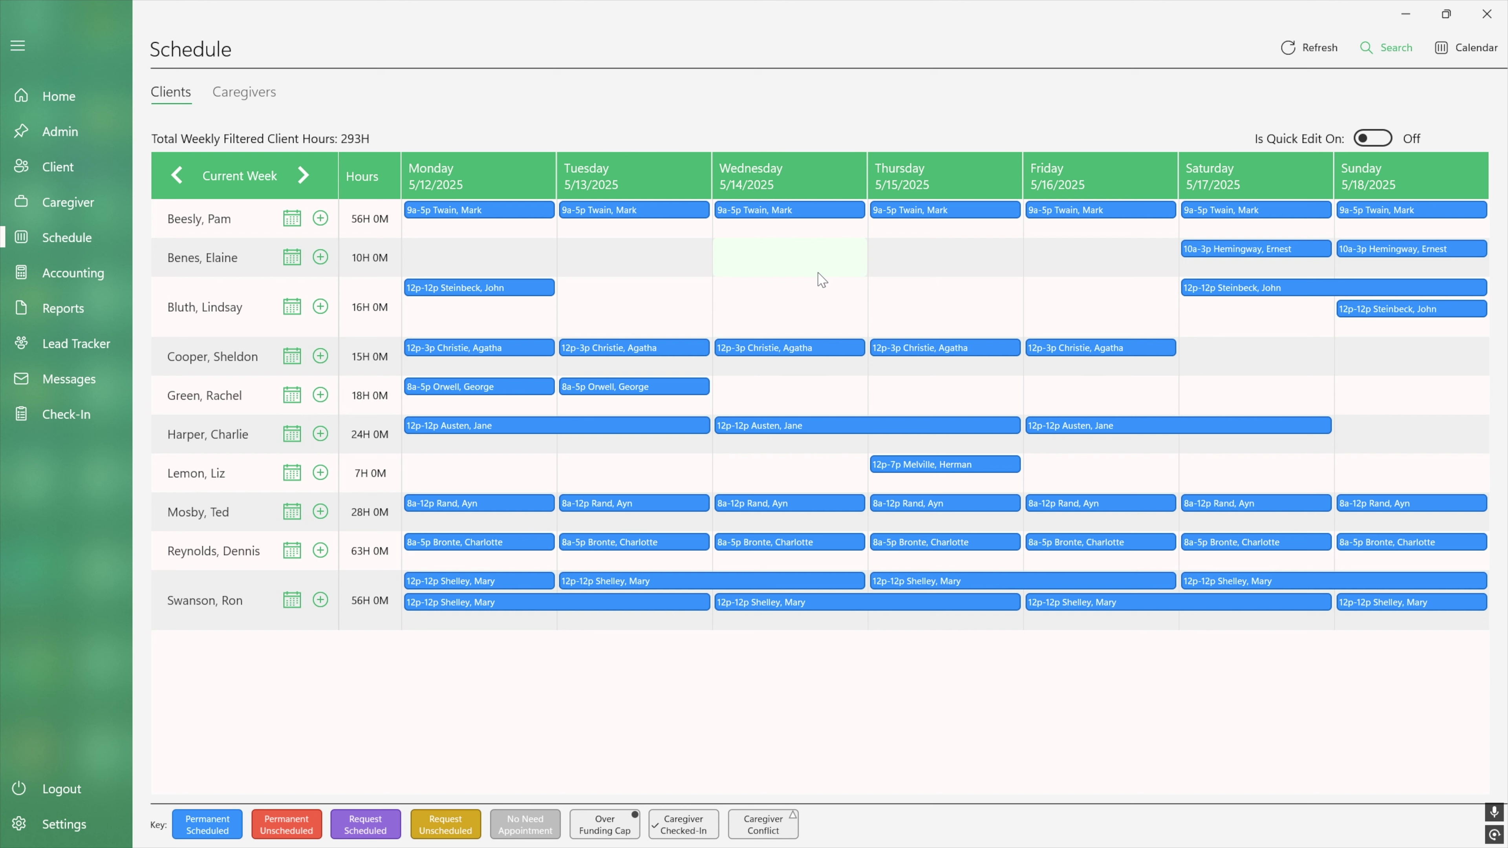
left_click(917, 211)
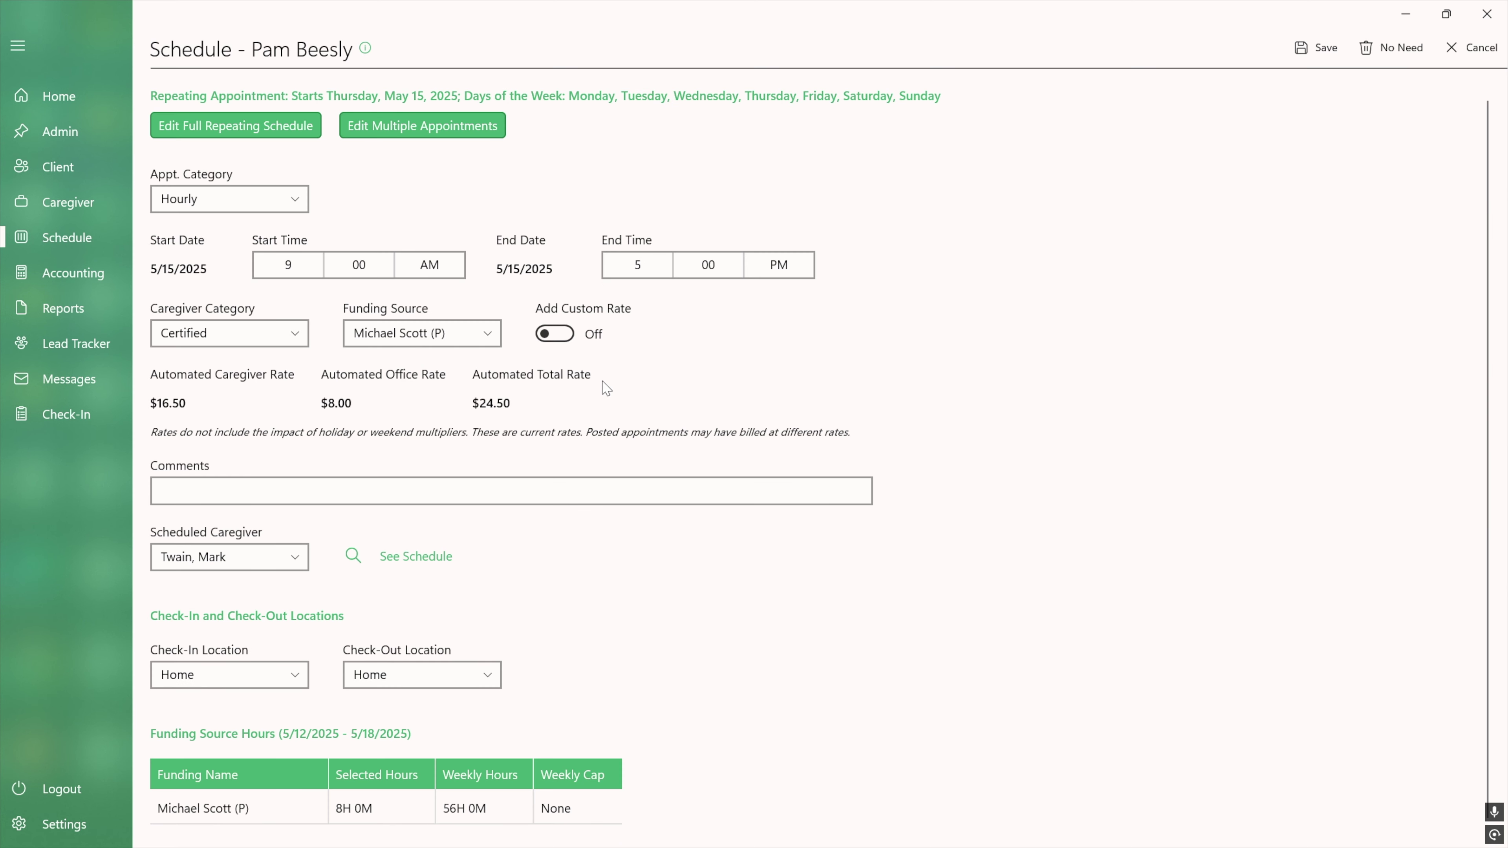
left_click(556, 334)
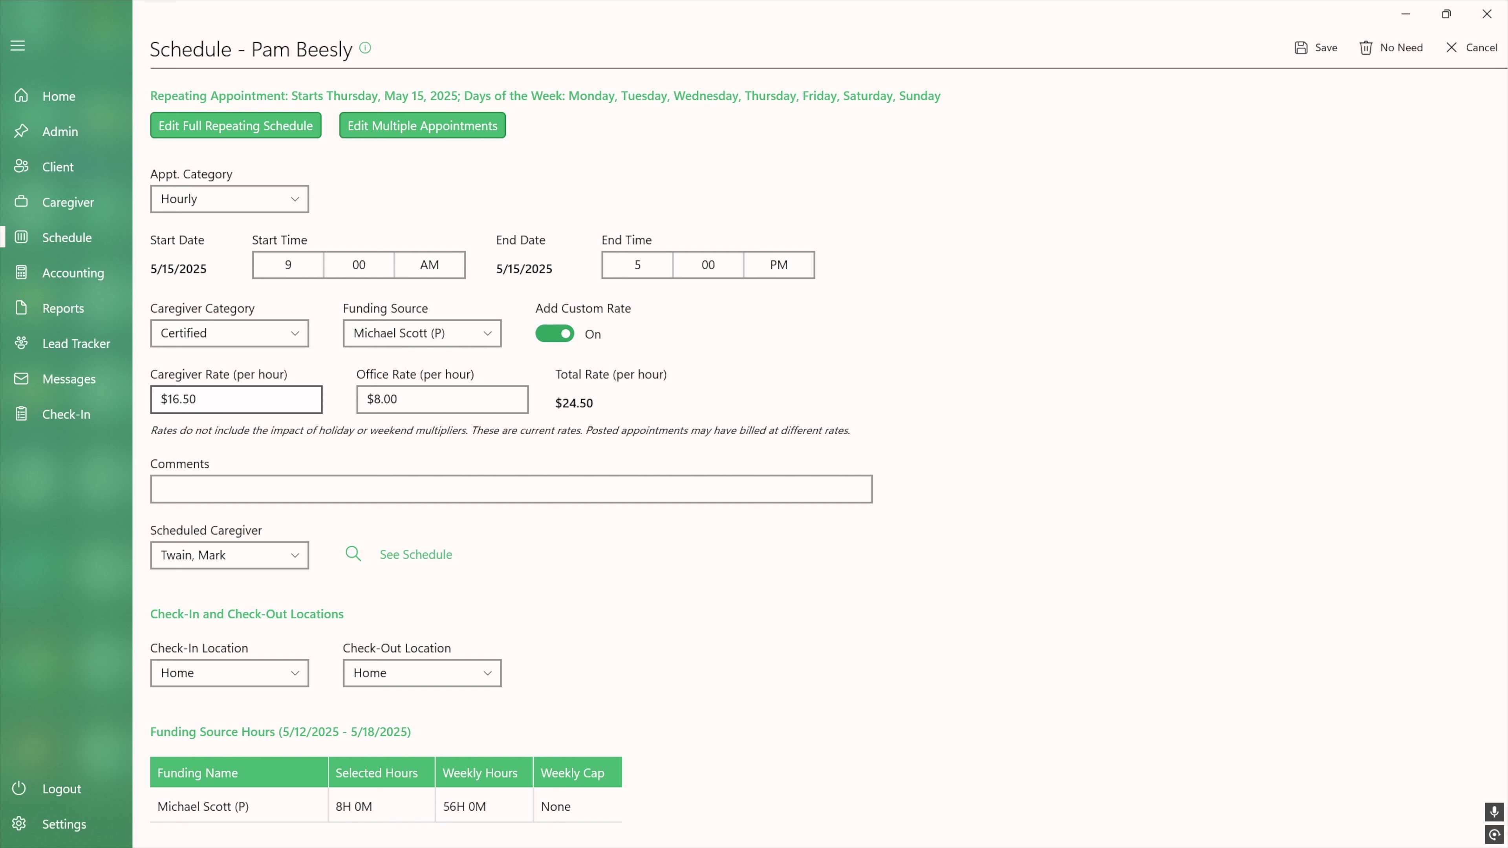
left_click_drag(205, 399, 138, 392)
type("8")
key("Tab")
type("4")
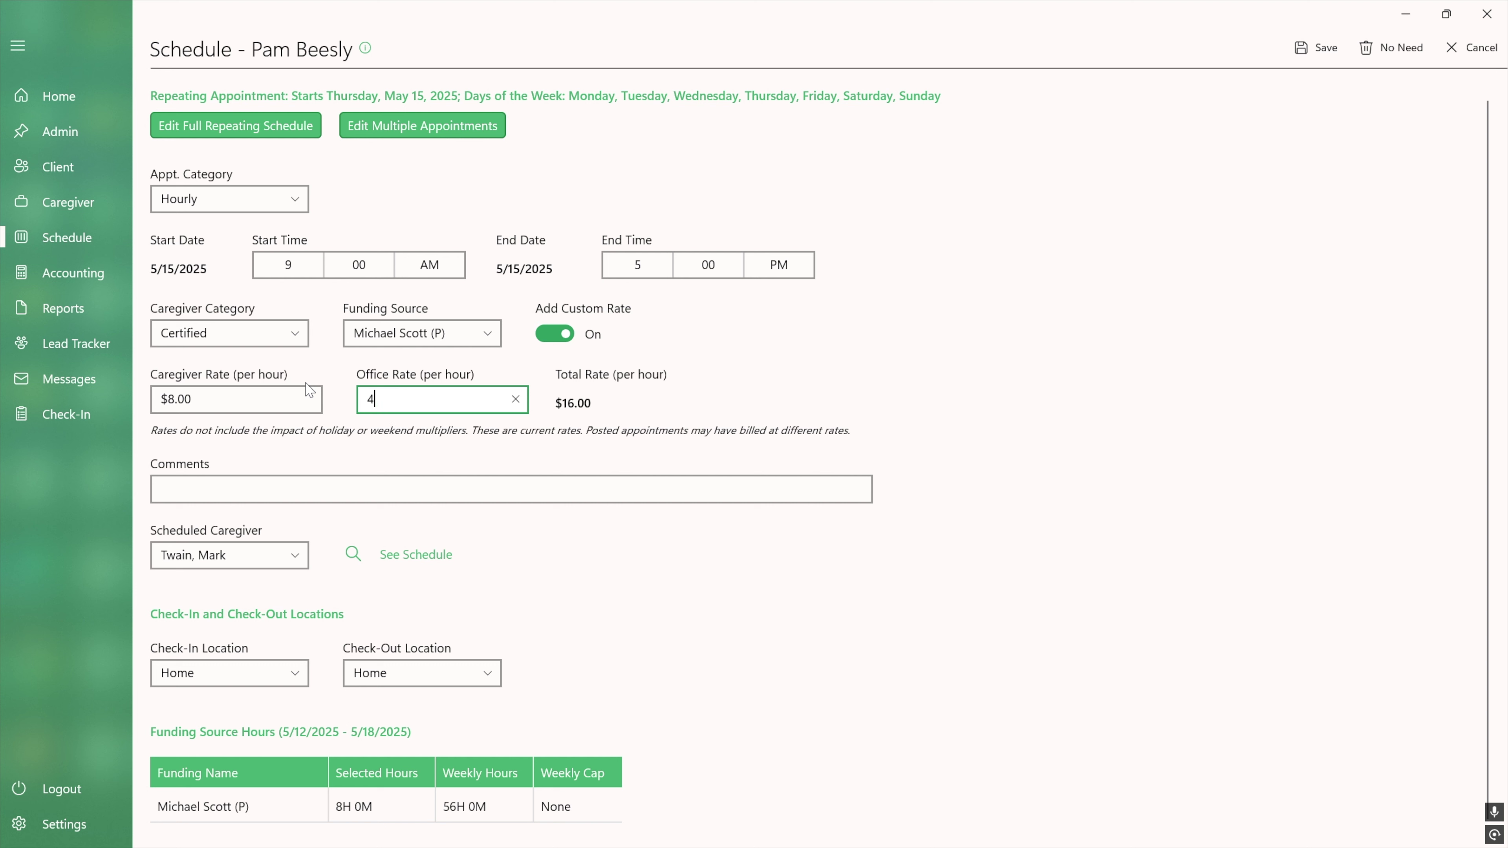
left_click(701, 407)
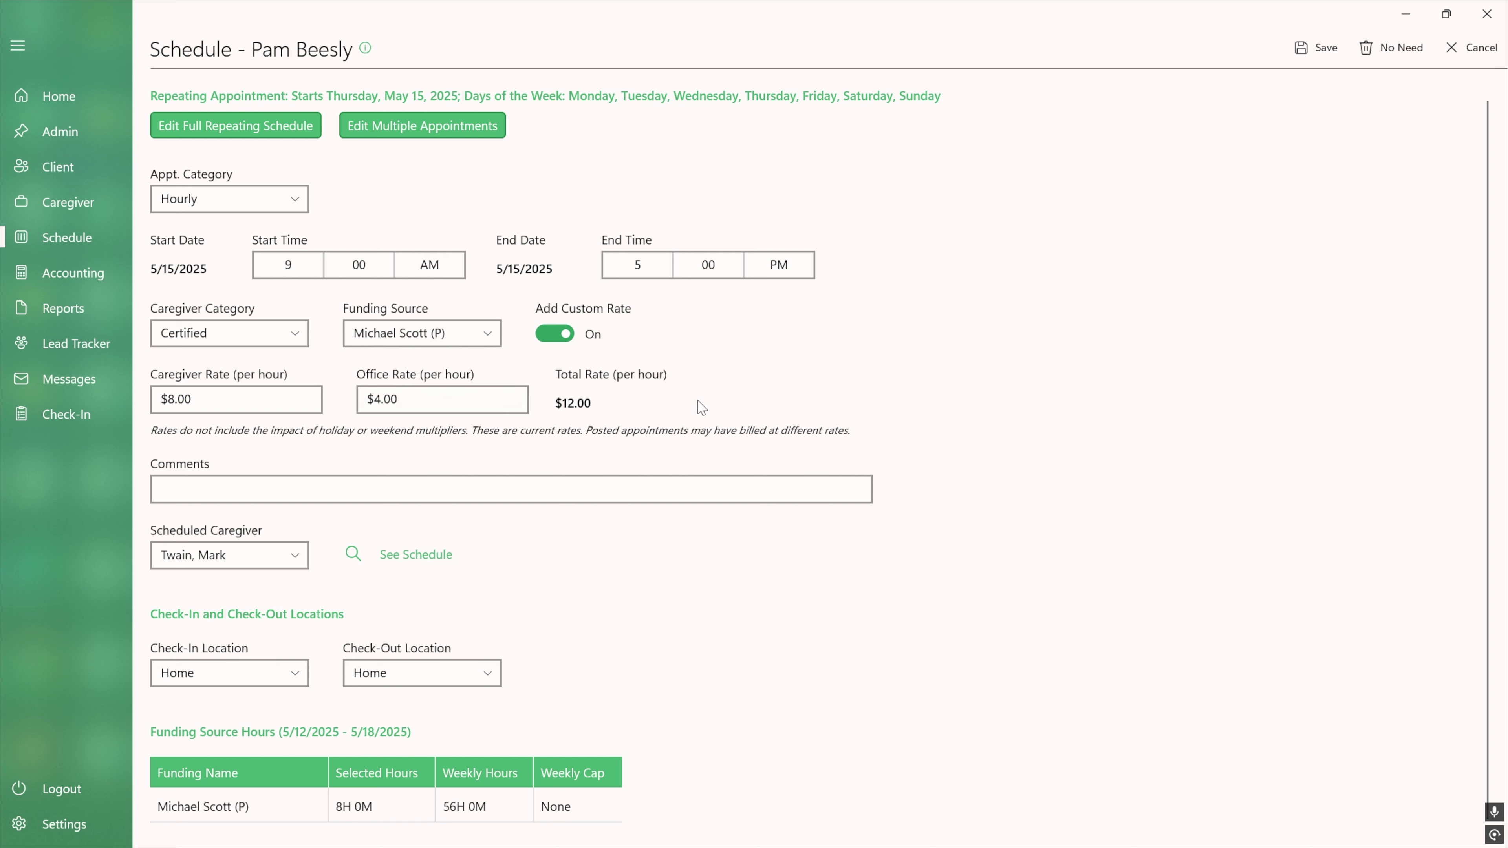